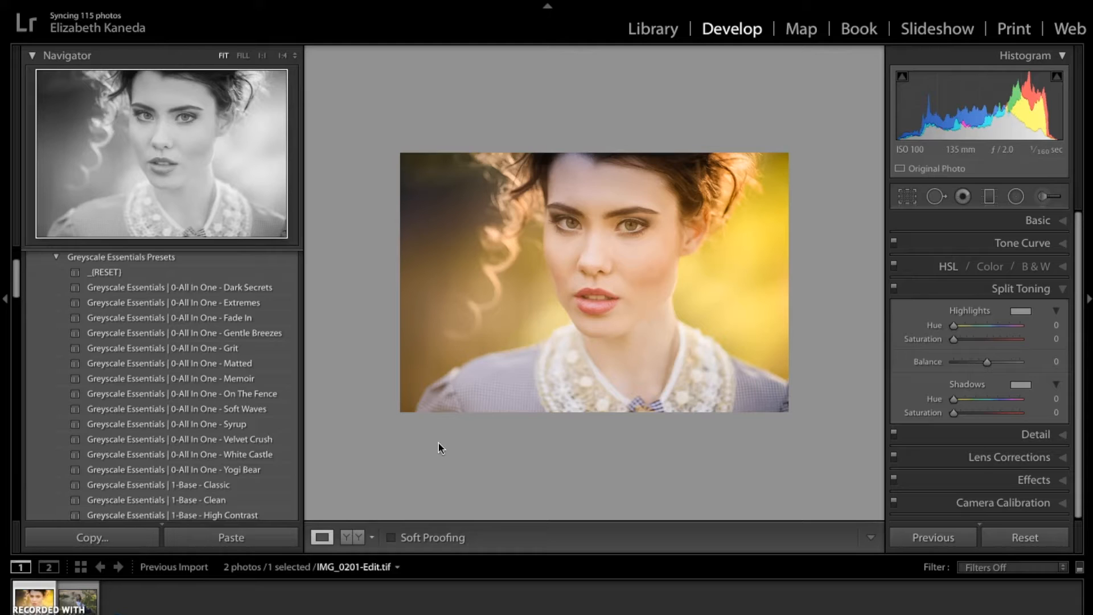
- Apply the Greyscale Essentials 0-All In One - Matted preset to the portrait, followed by the 4-Tone/Tint - Violet preset
click(241, 364)
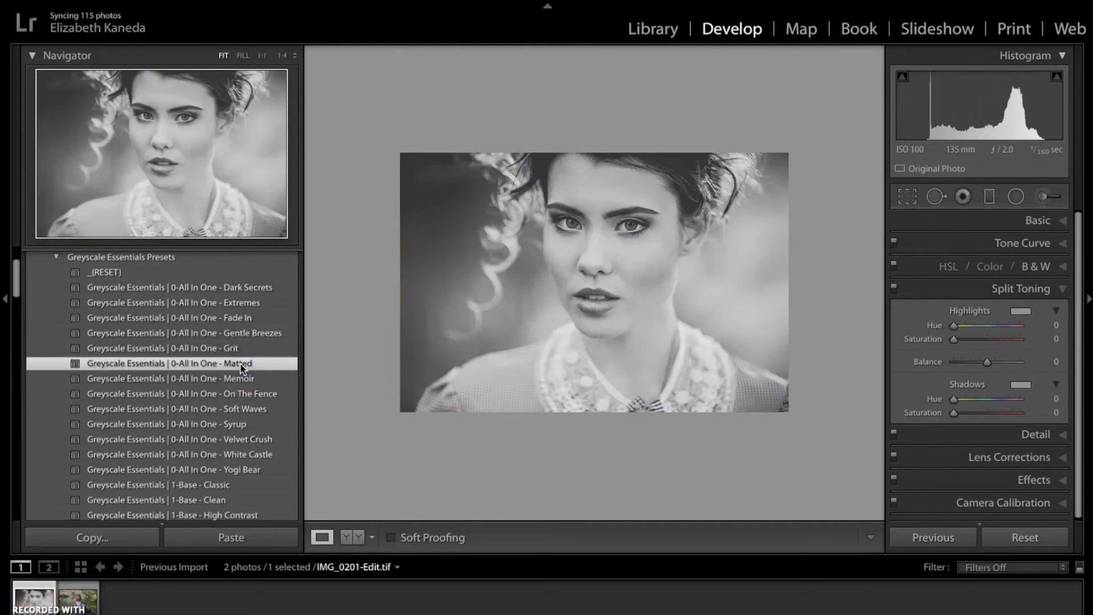
scroll(240, 364, down, 8)
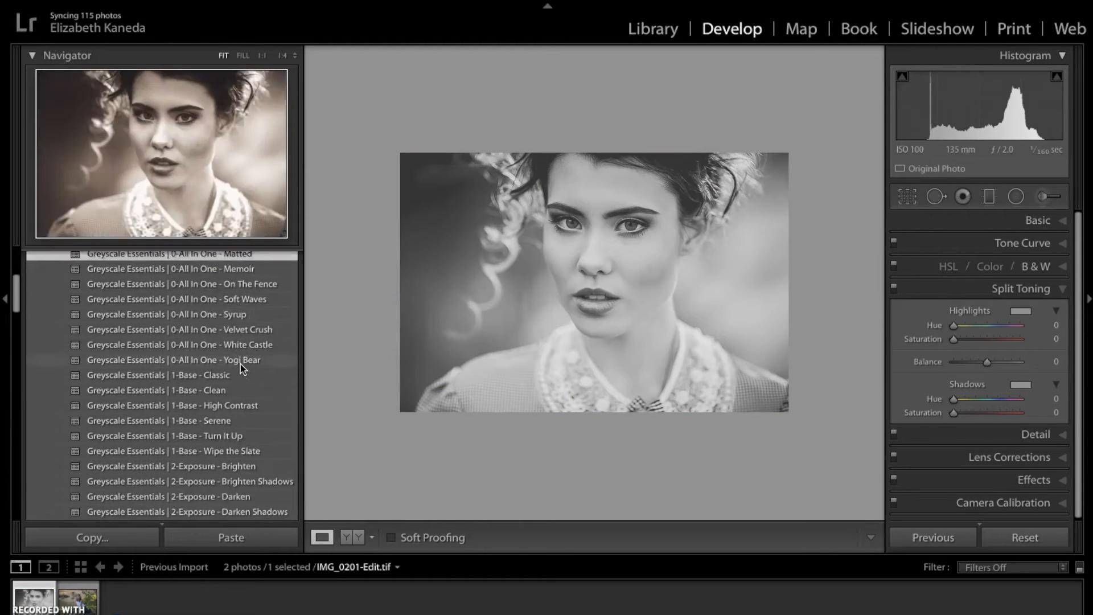
scroll(240, 364, down, 10)
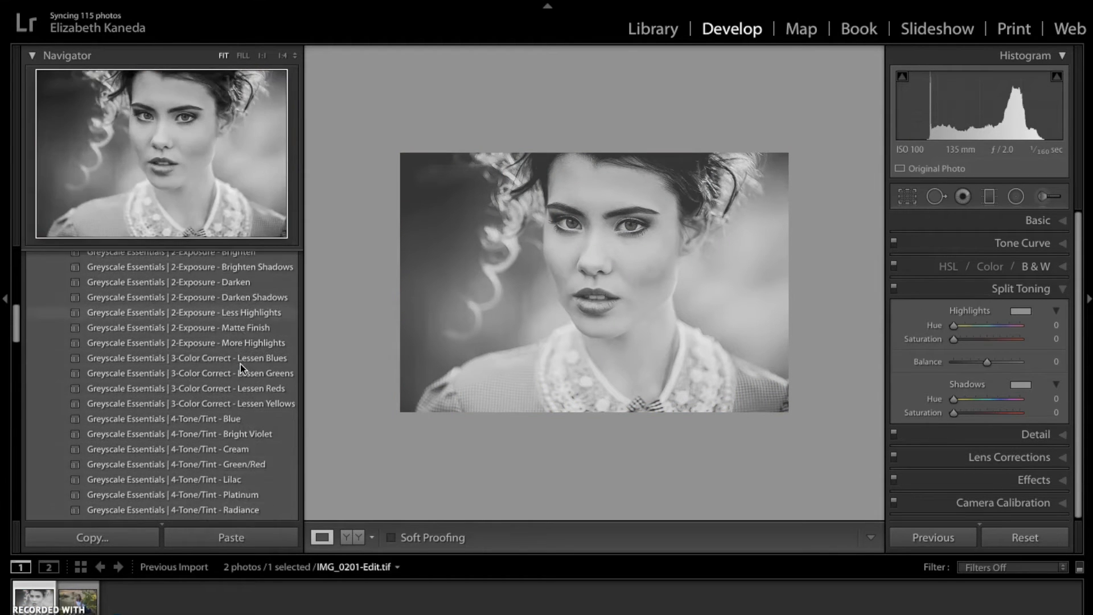
scroll(240, 364, down, 6)
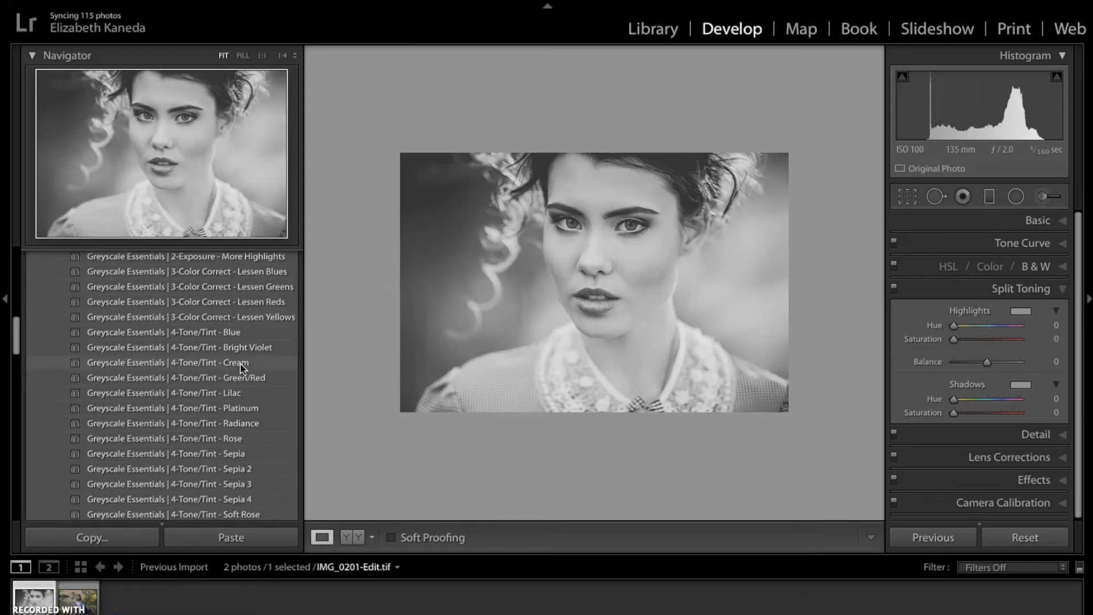
click(221, 292)
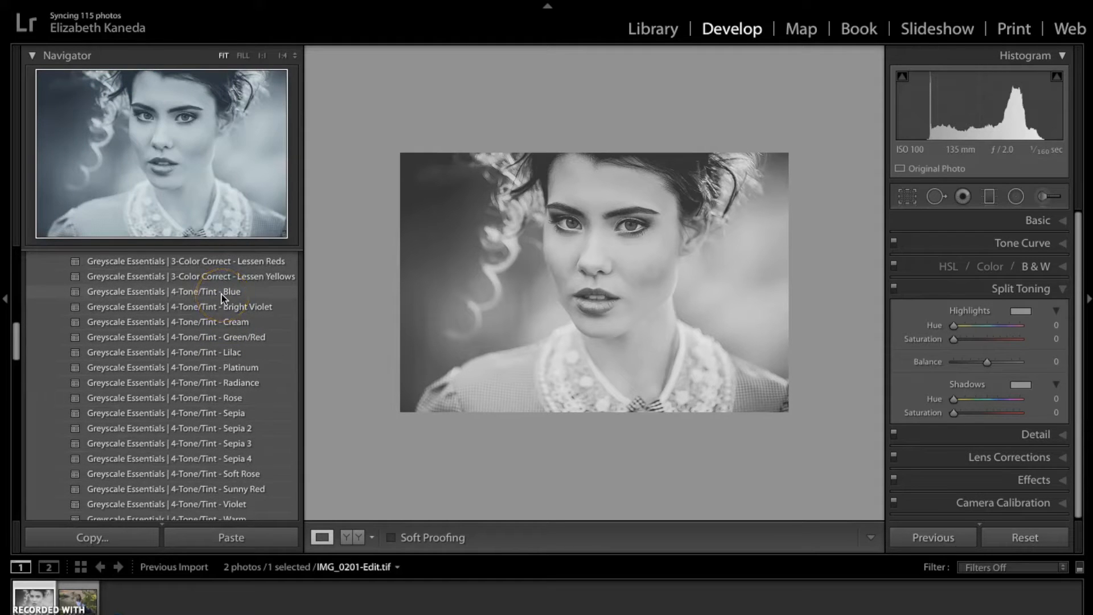
scroll(222, 361, down, 5)
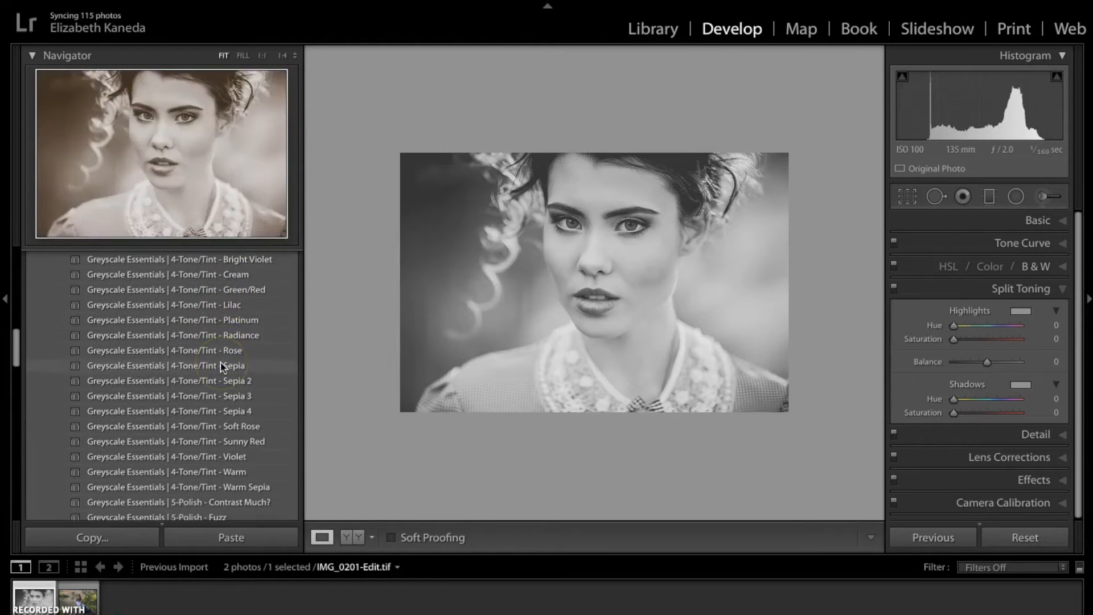
scroll(222, 367, down, 2)
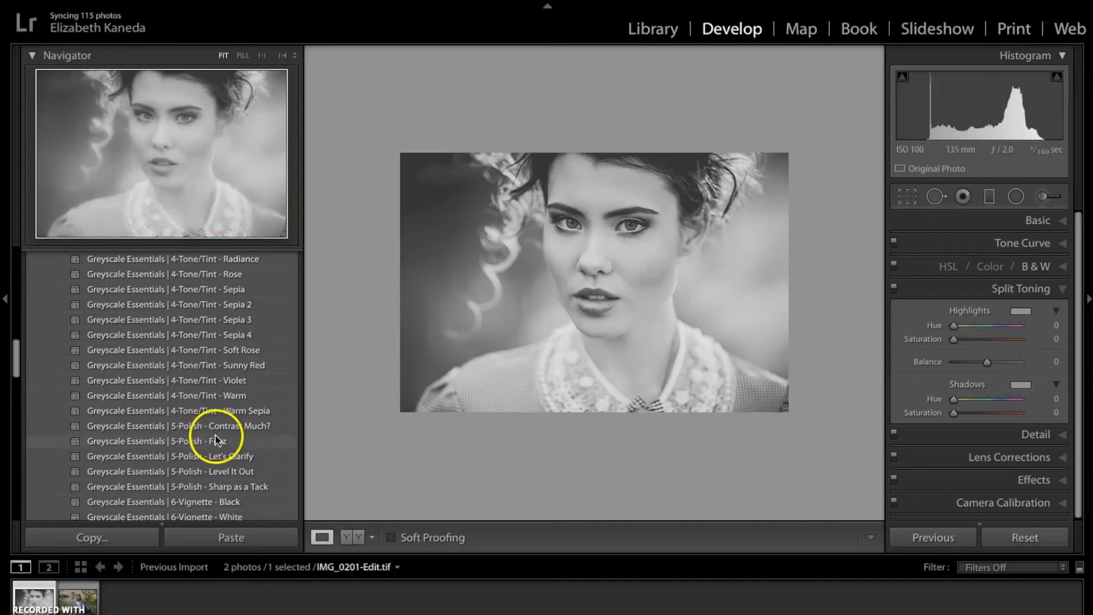
click(249, 386)
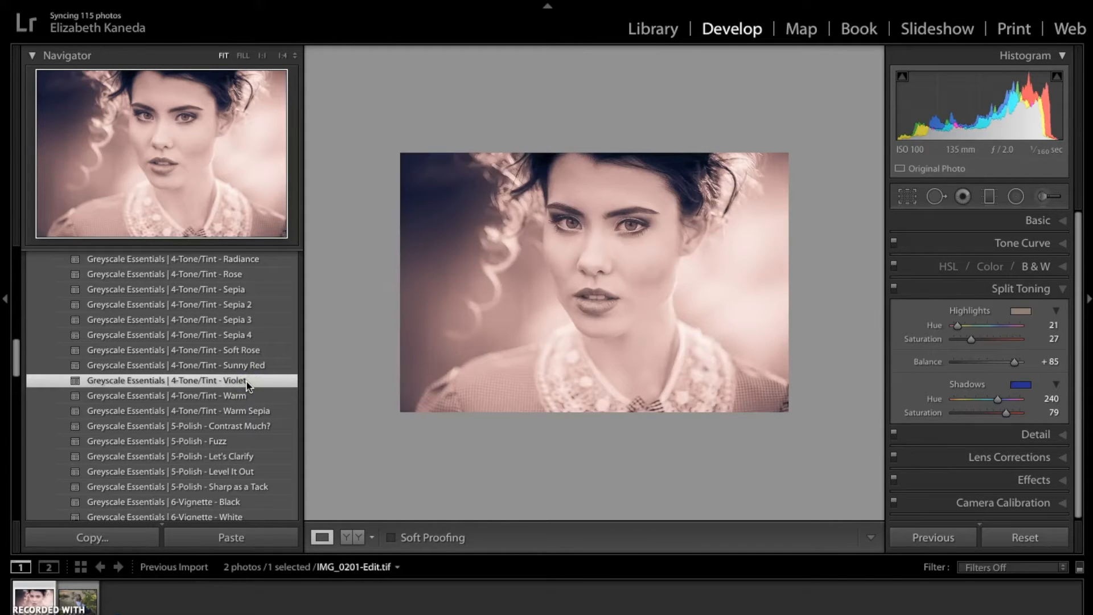
- Set the Split Toning shadows to a purple tint with hue 267 and saturation 100
click(1009, 287)
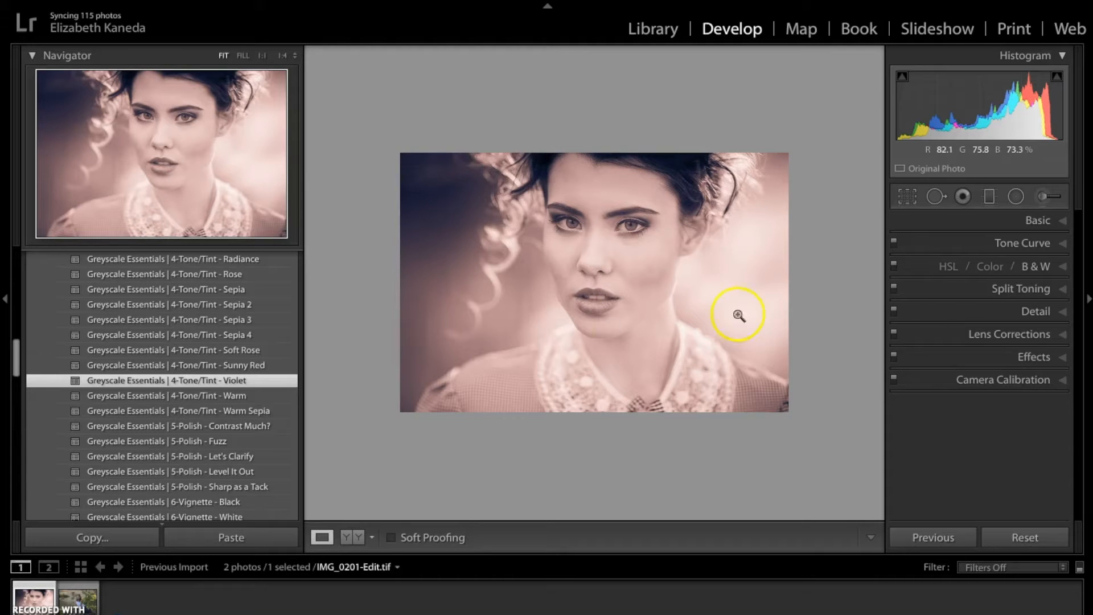
click(1035, 288)
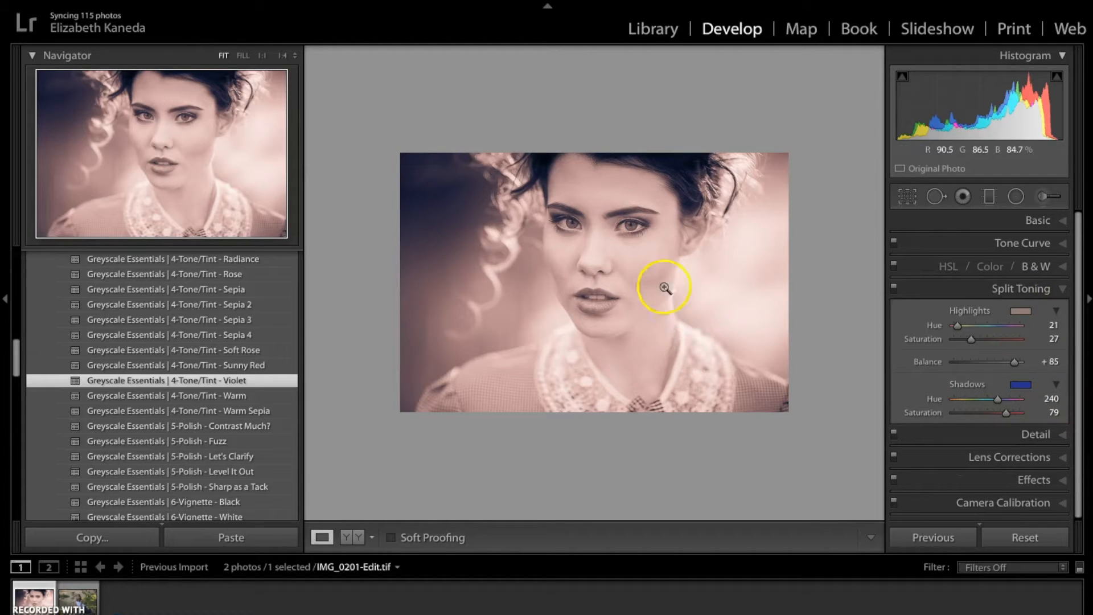
click(1031, 384)
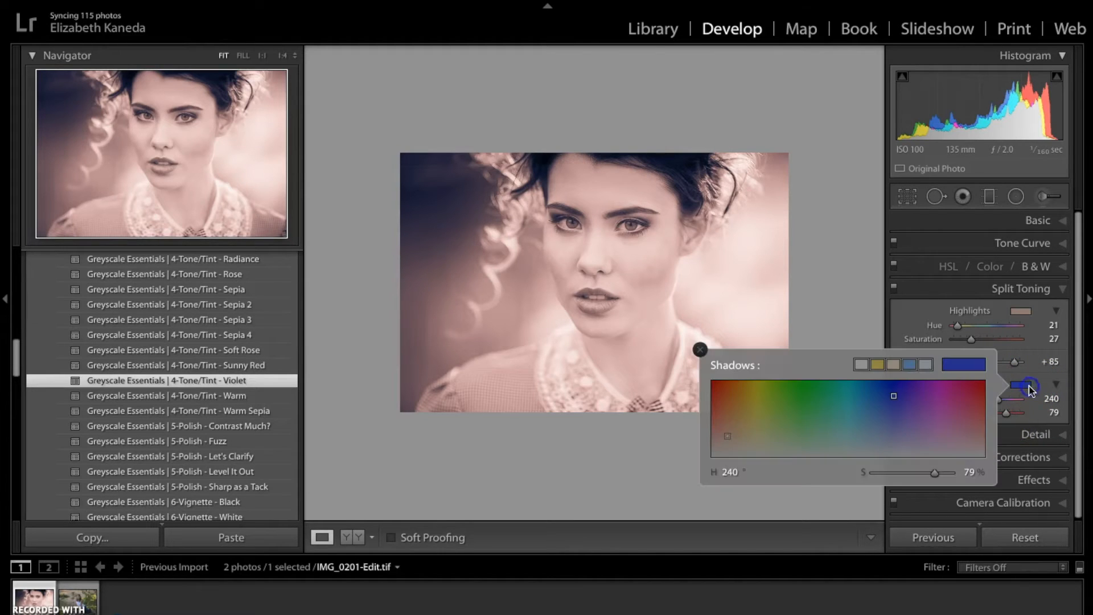
drag(895, 394, 912, 387)
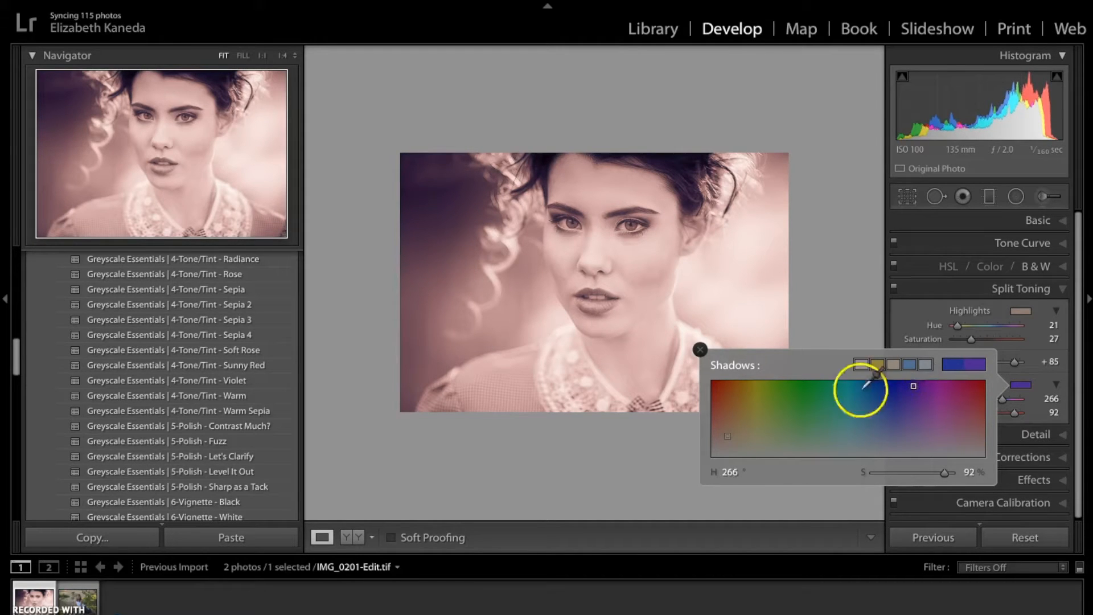
drag(914, 385, 912, 391)
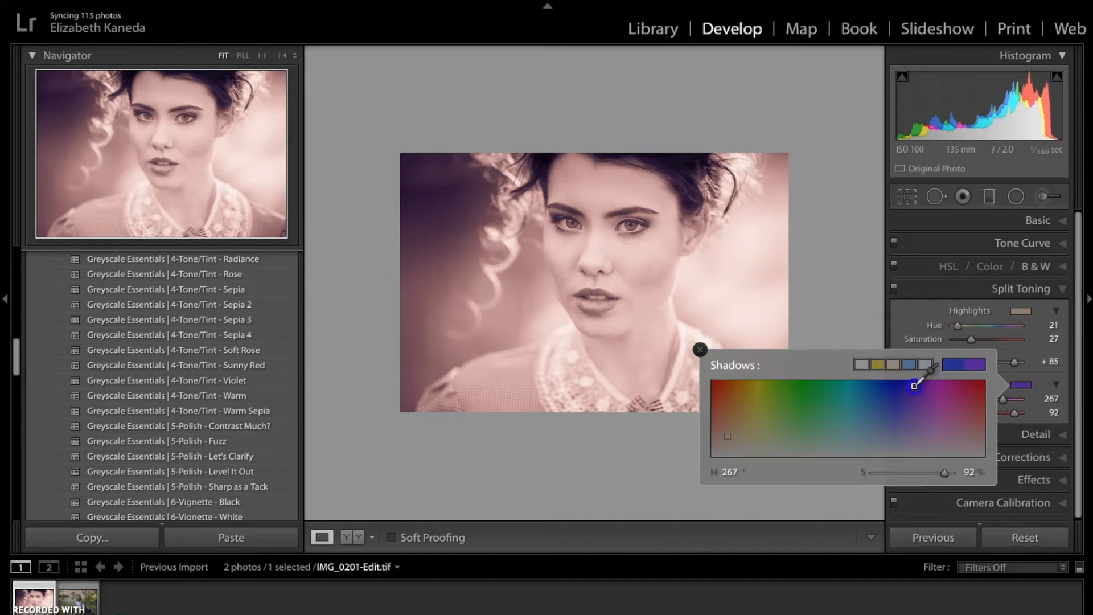
click(700, 349)
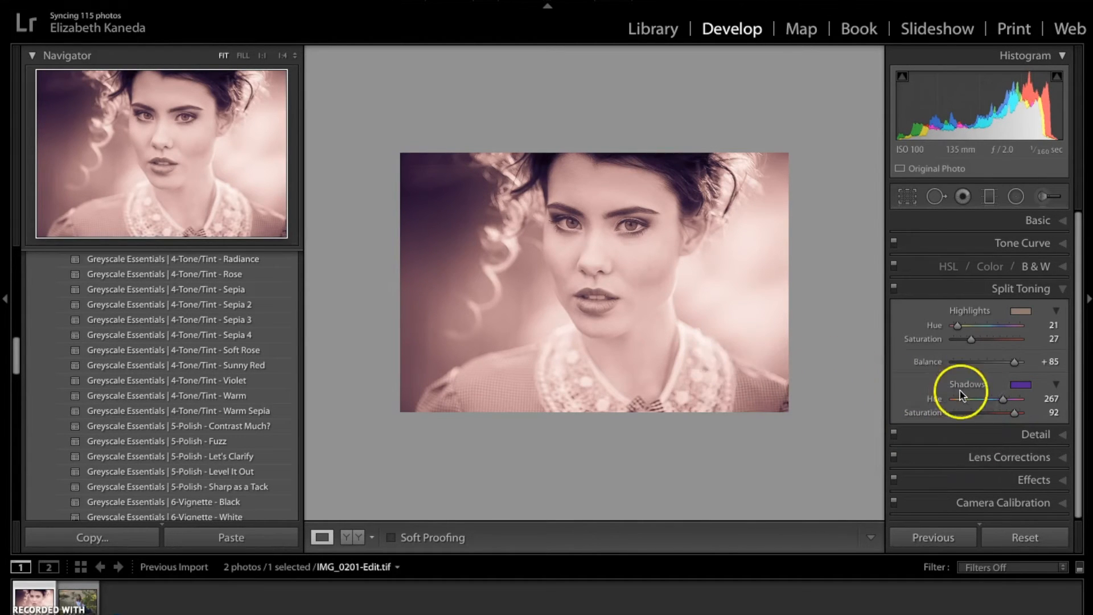
mouse_move(1014, 411)
mouse_down()
mouse_move(984, 410)
mouse_move(1061, 411)
mouse_move(1019, 426)
mouse_up()
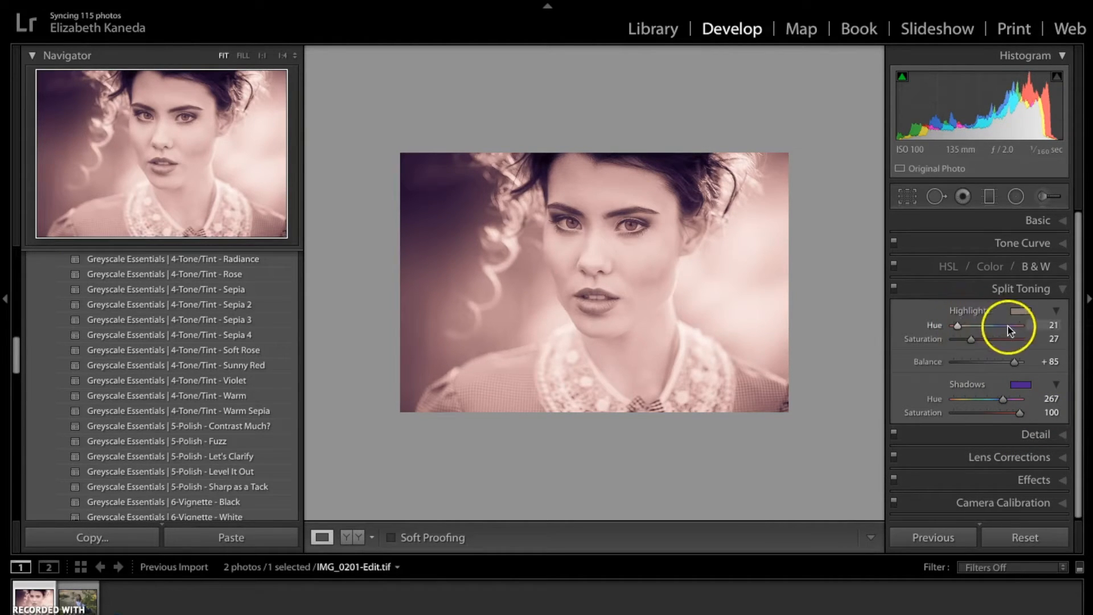
- Set the Split Toning highlights to a pinkish violet with hue 313 and saturation 14
click(1020, 310)
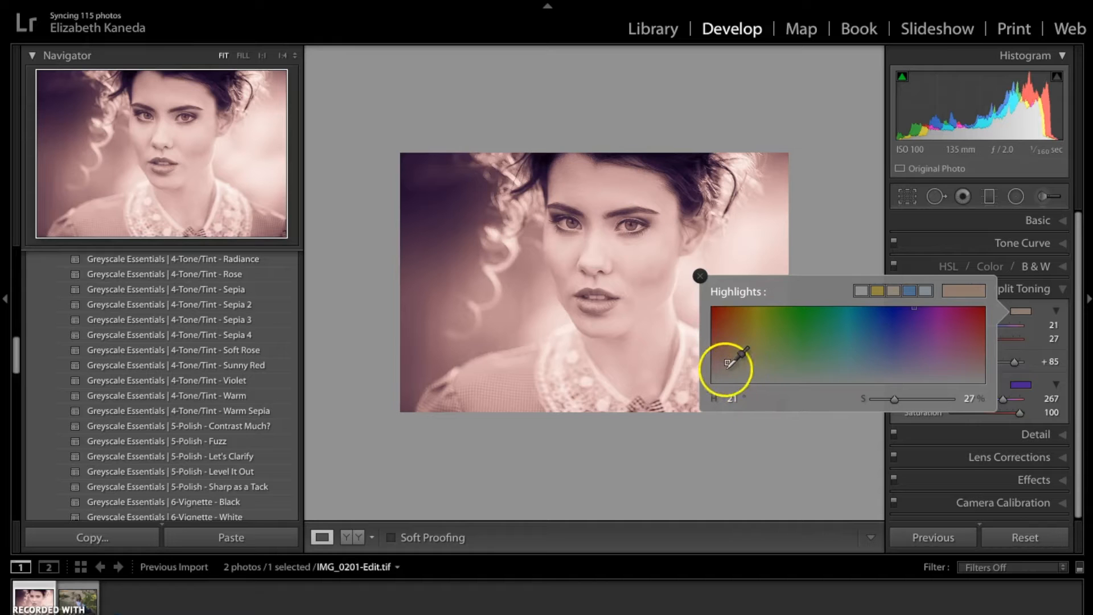
mouse_move(731, 357)
mouse_down()
mouse_move(948, 358)
mouse_move(951, 377)
mouse_up()
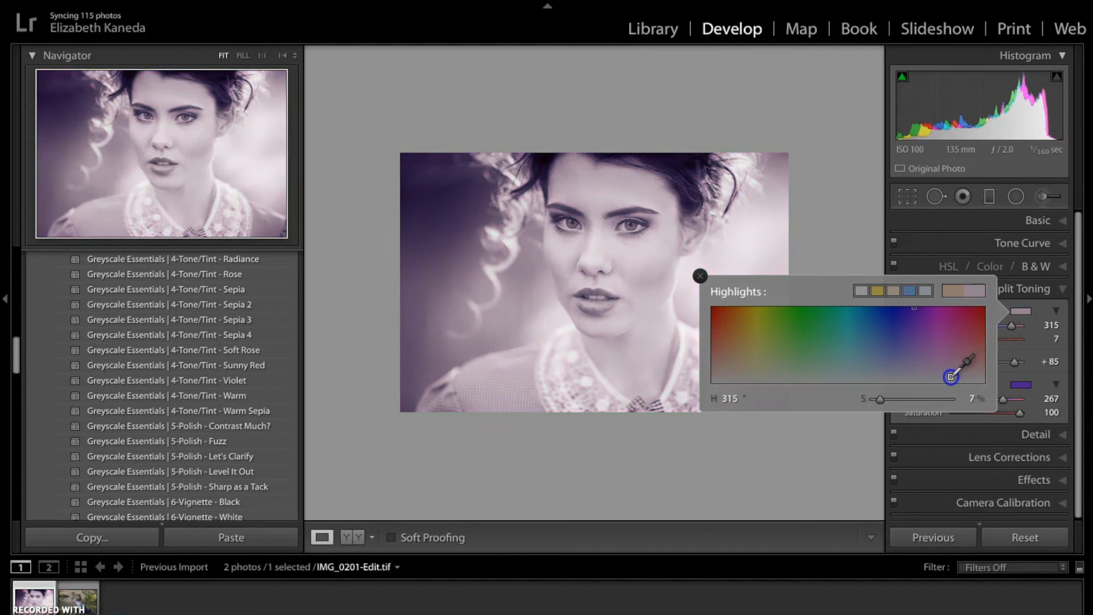
click(701, 276)
mouse_move(962, 342)
mouse_down()
mouse_move(978, 340)
mouse_move(954, 348)
mouse_move(1030, 344)
mouse_move(951, 349)
mouse_move(1043, 342)
mouse_move(965, 347)
mouse_up()
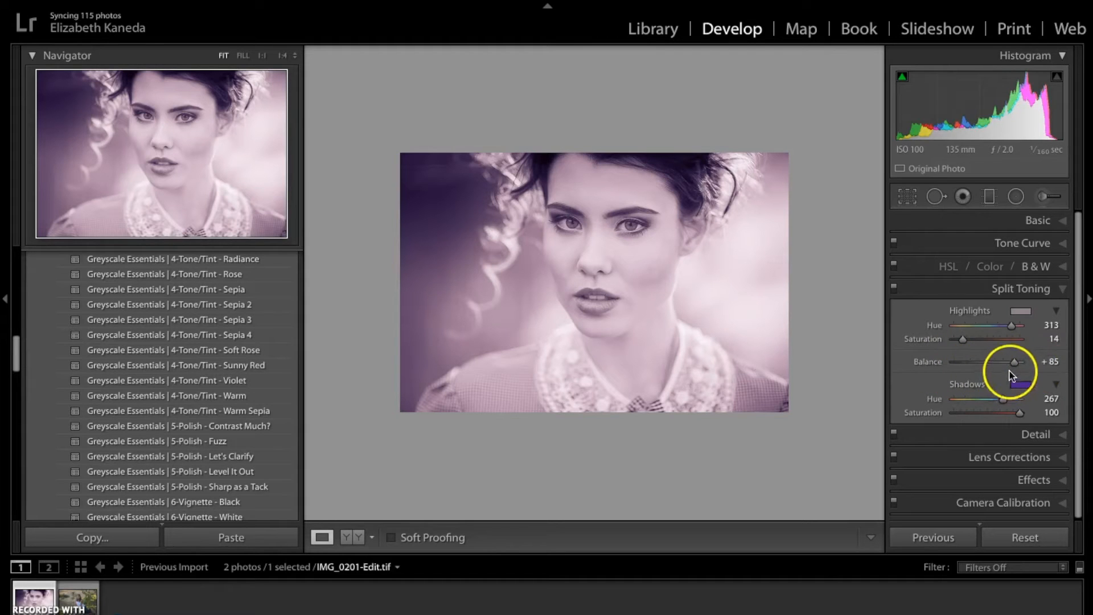
- Set the Split Toning balance to +11, the highlights saturation to 18, and the shadows to hue 262 and saturation 23
mouse_move(1013, 365)
mouse_down()
mouse_move(928, 373)
mouse_move(1005, 357)
mouse_up()
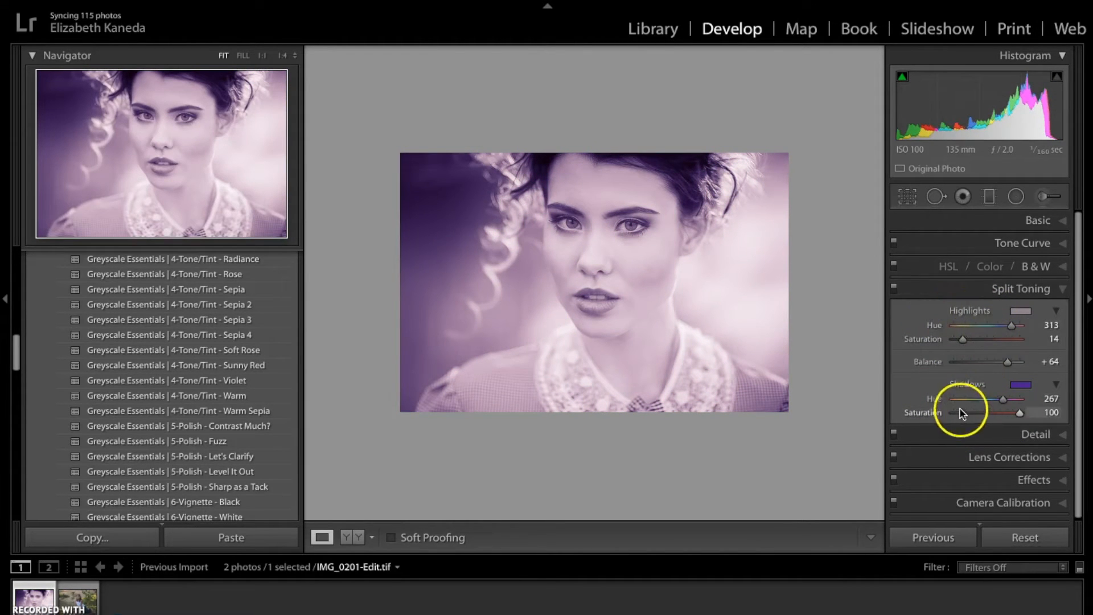
mouse_move(1006, 362)
mouse_down()
mouse_move(1015, 363)
mouse_move(991, 362)
mouse_up()
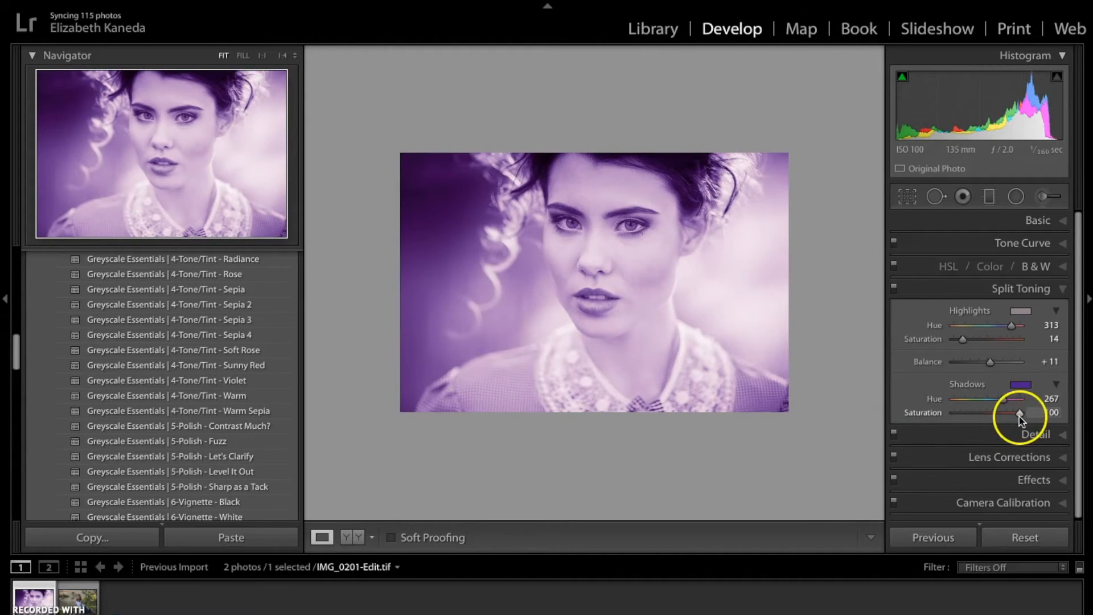
drag(1019, 418, 970, 419)
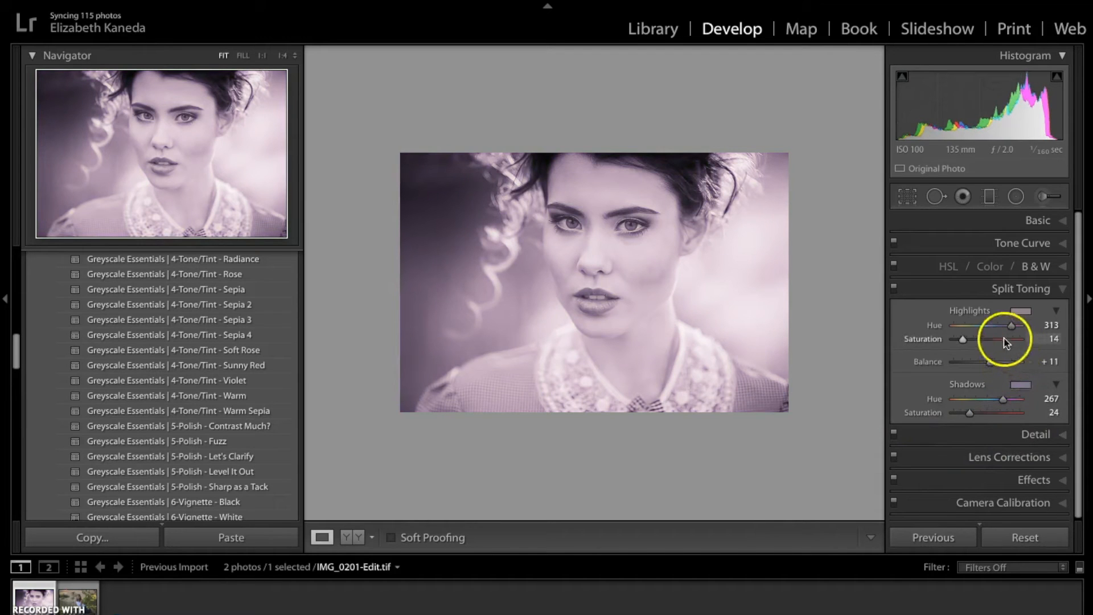
drag(964, 340, 965, 340)
drag(978, 419, 1003, 403)
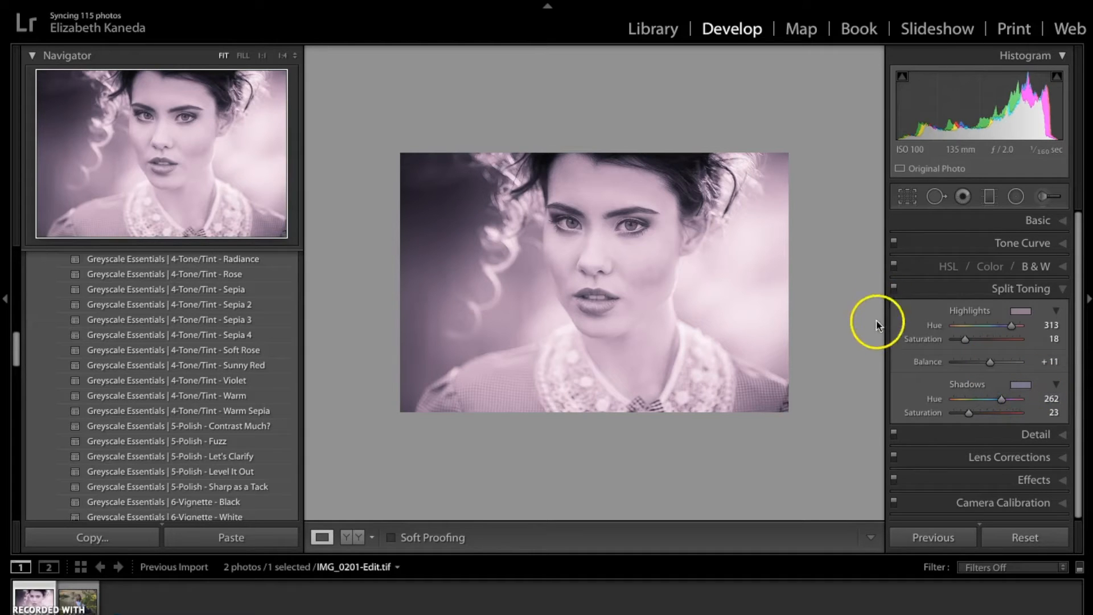
- Compare the toned portrait with its original, alone and side by side, and return to the single-photo view
click(1053, 293)
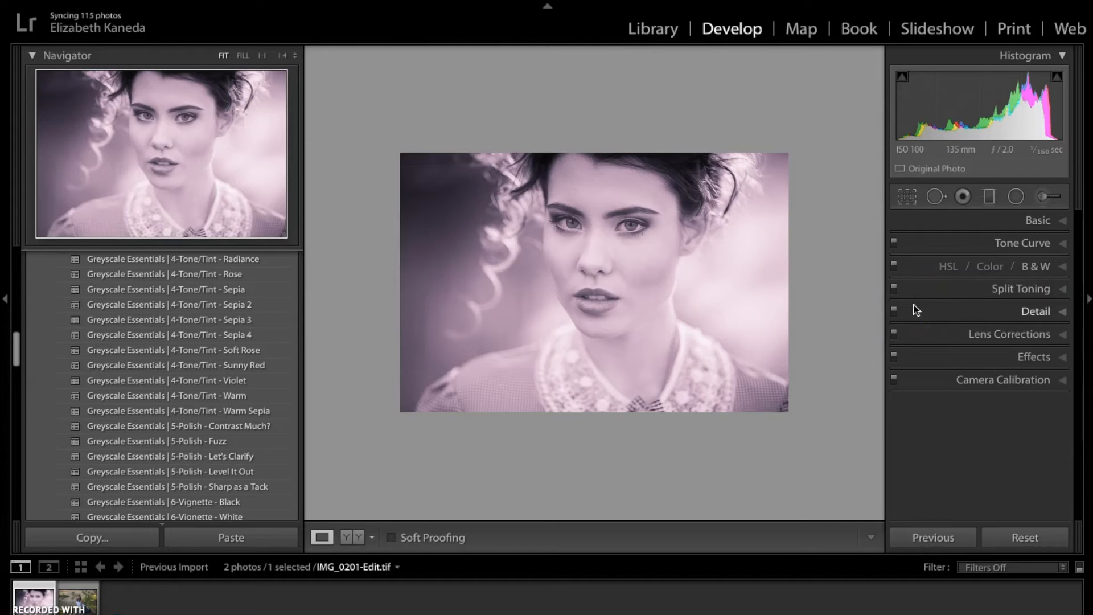
key(backslash)
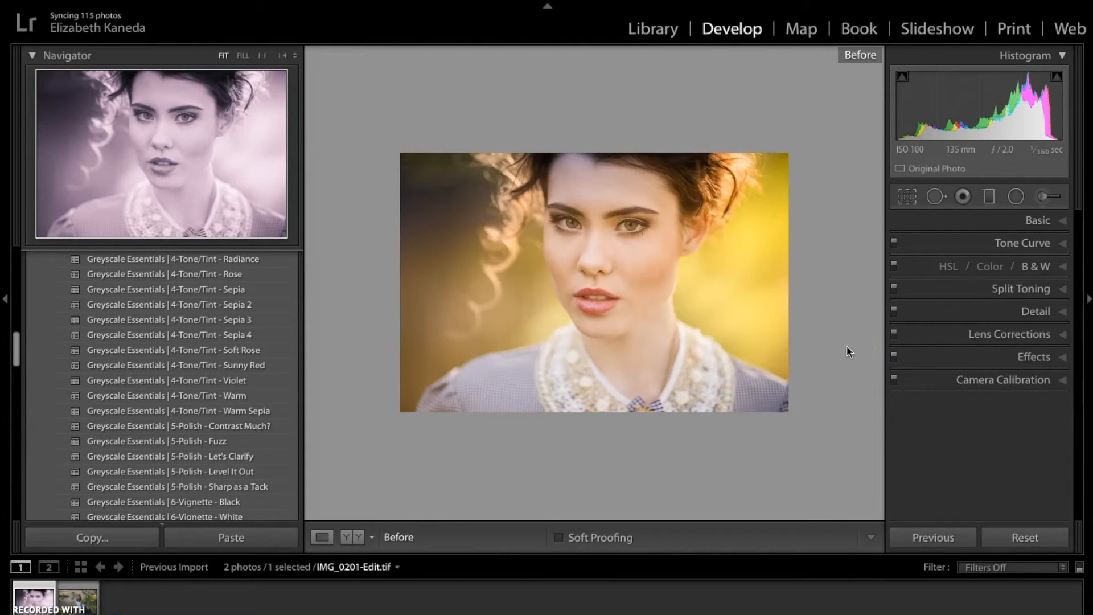
click(349, 536)
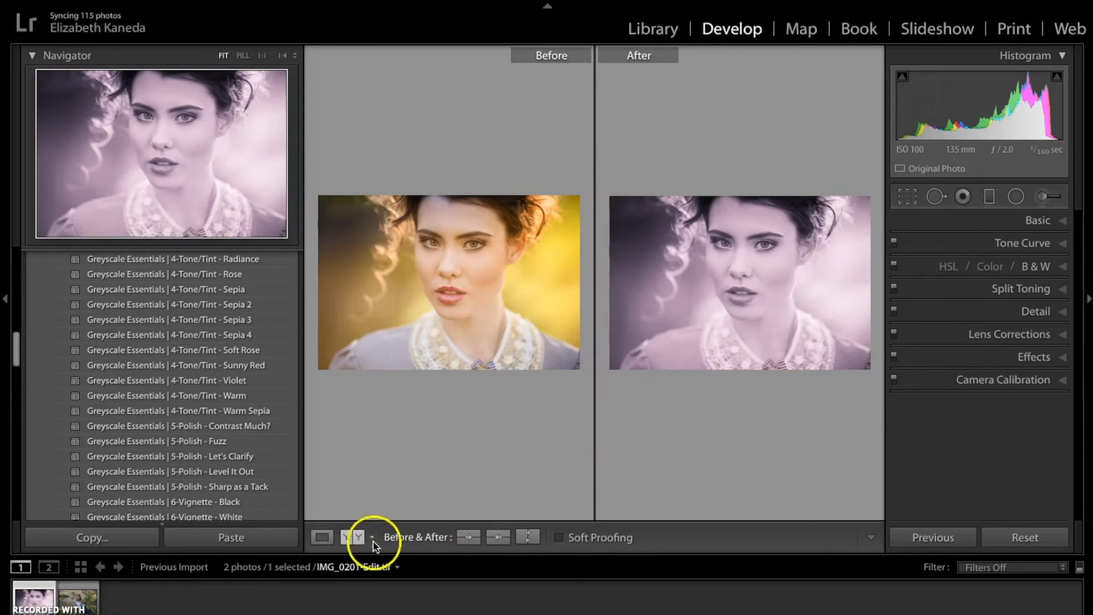
click(322, 537)
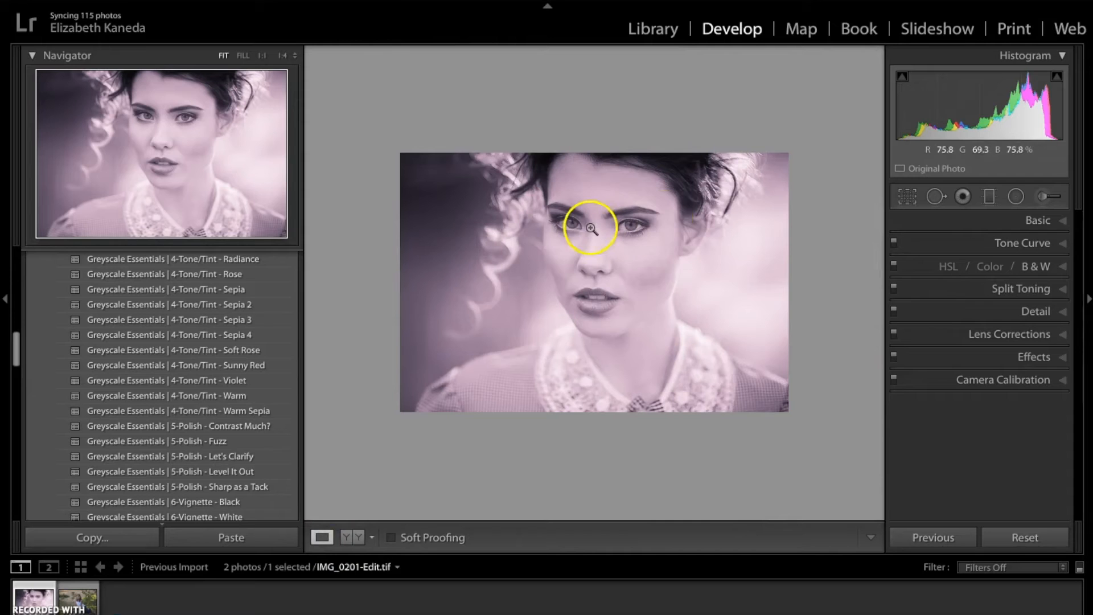
- Lower the Split Toning highlights saturation to 9, comparing the portrait with split toning off and on before and after the change
click(1046, 299)
click(894, 289)
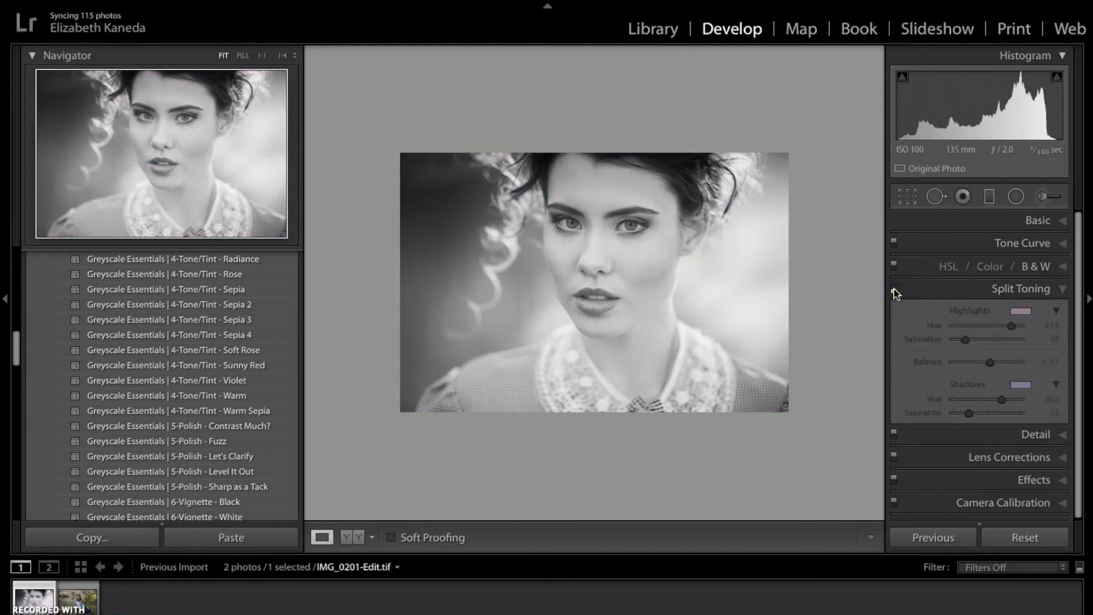
click(894, 289)
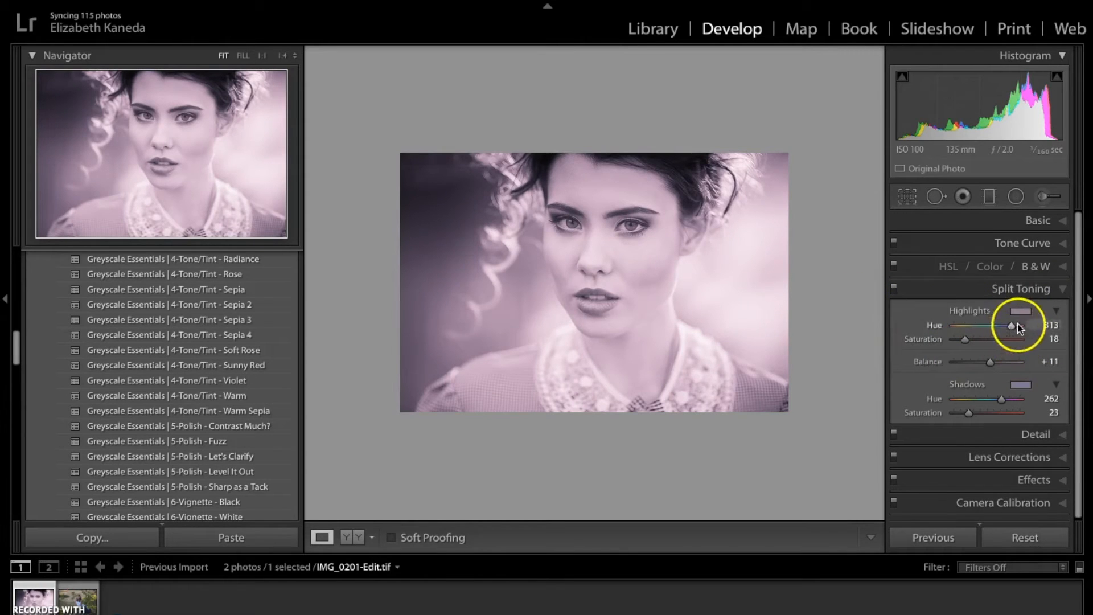
drag(965, 339, 958, 341)
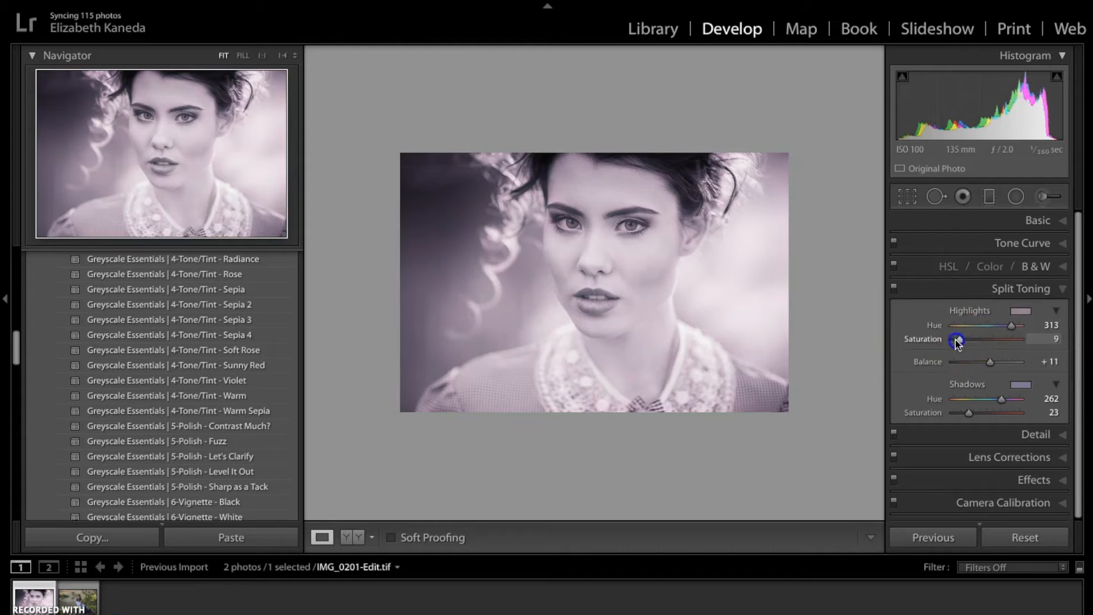
click(893, 289)
click(893, 289)
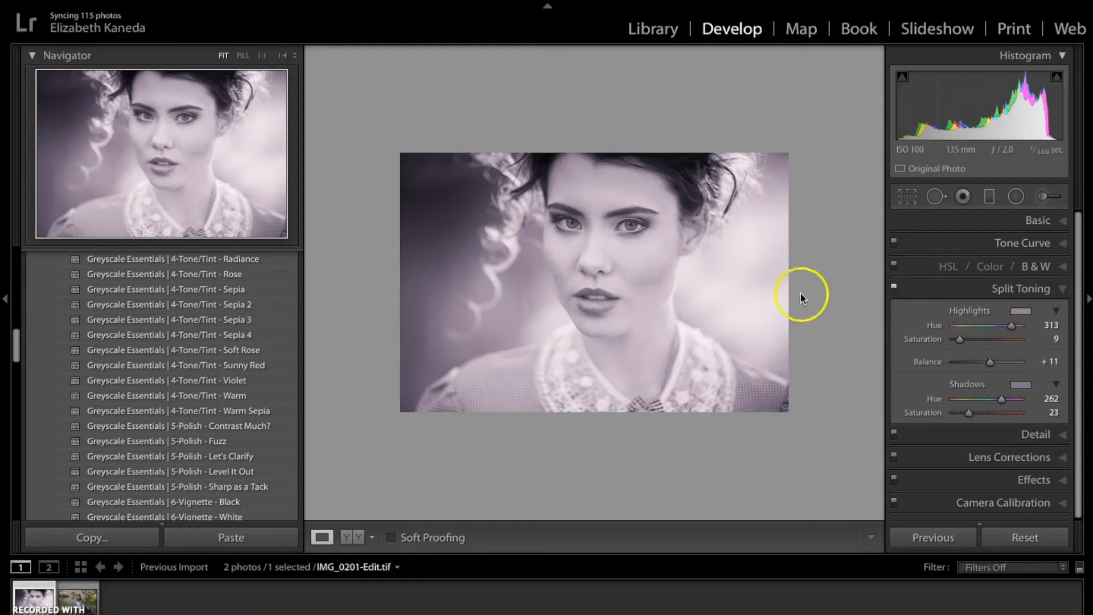
- Open the photo TQ3A0476.jpg and apply the Greyscale Essentials 0-All In One - White Castle preset
click(78, 597)
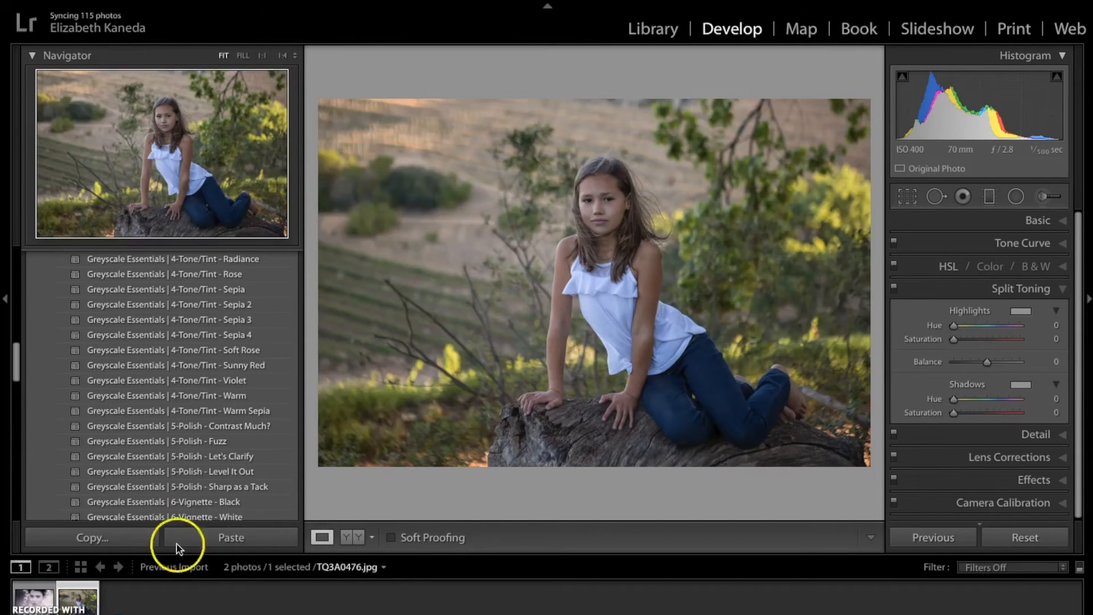
scroll(242, 494, up, 15)
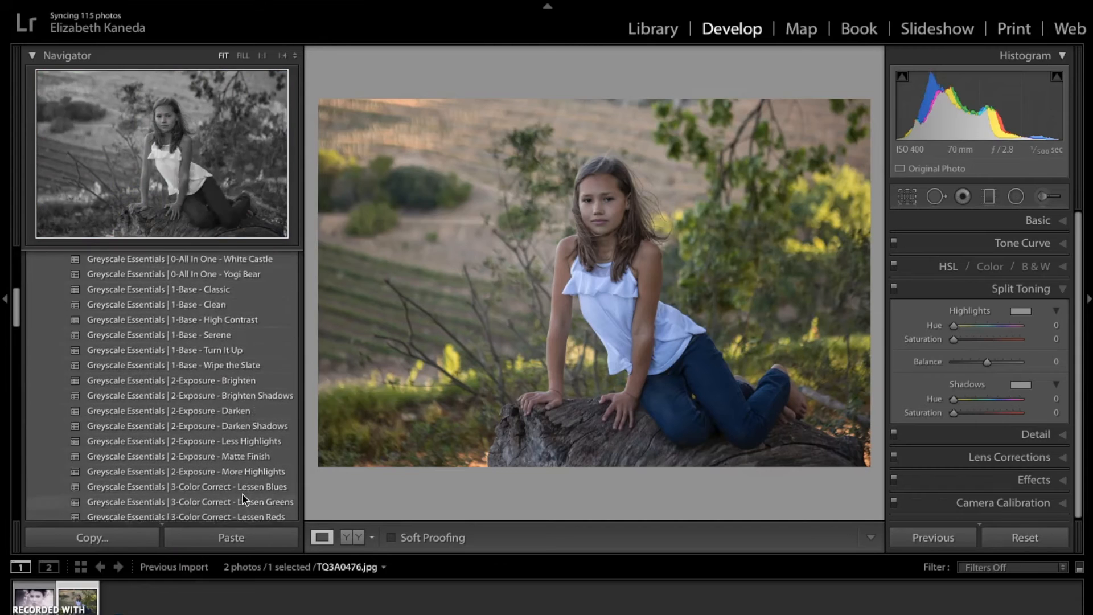
scroll(242, 498, up, 5)
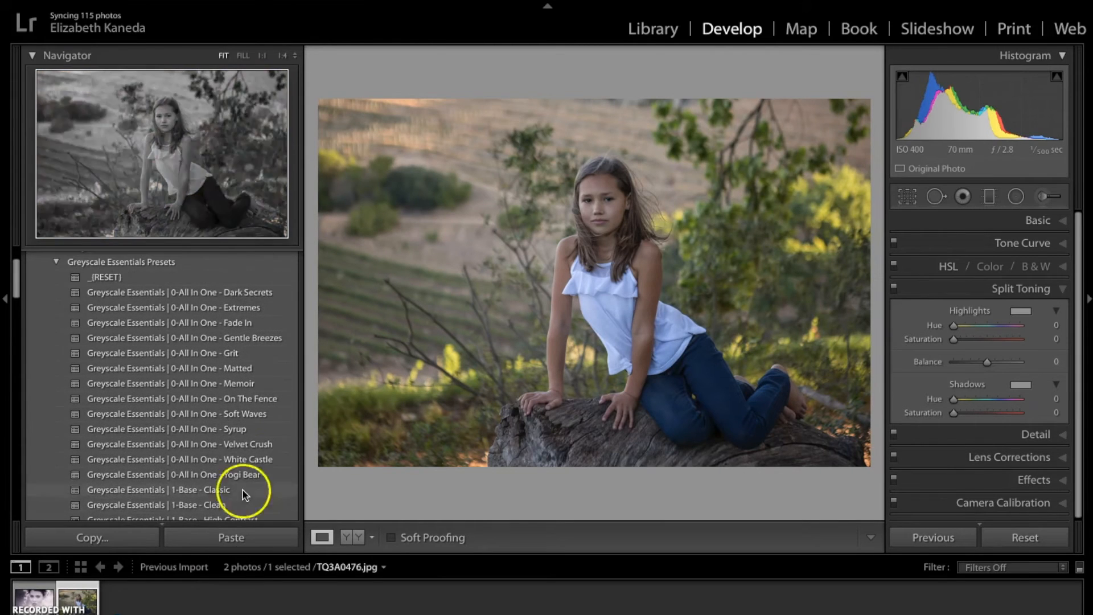
click(235, 459)
- Browse the Greyscale Essentials presets and apply 5-Polish - Sharp as a Tack to the photo
scroll(235, 458, down, 5)
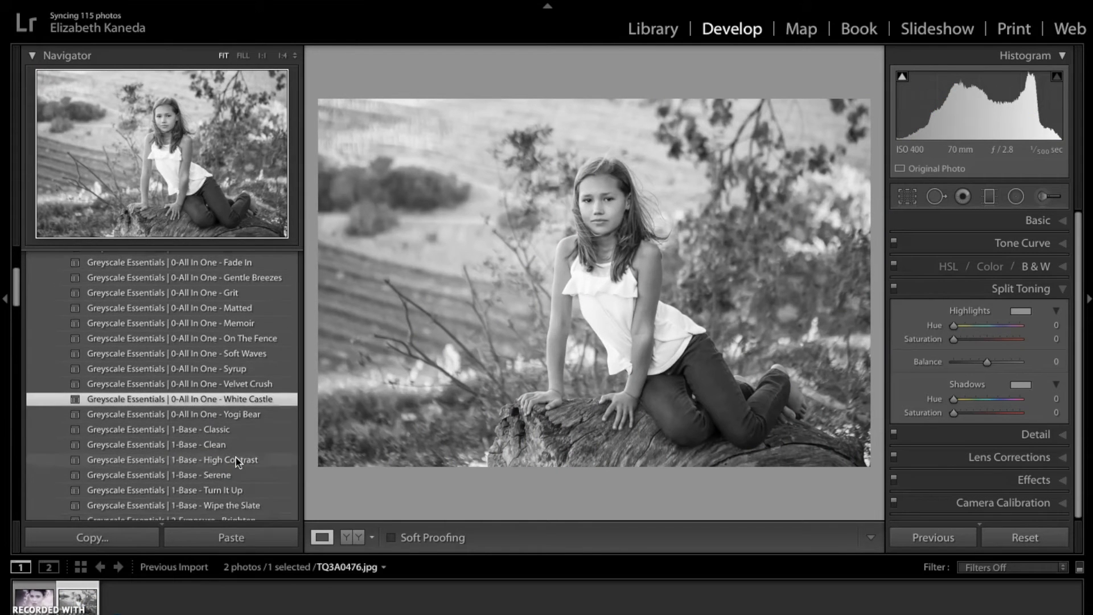
scroll(235, 457, down, 5)
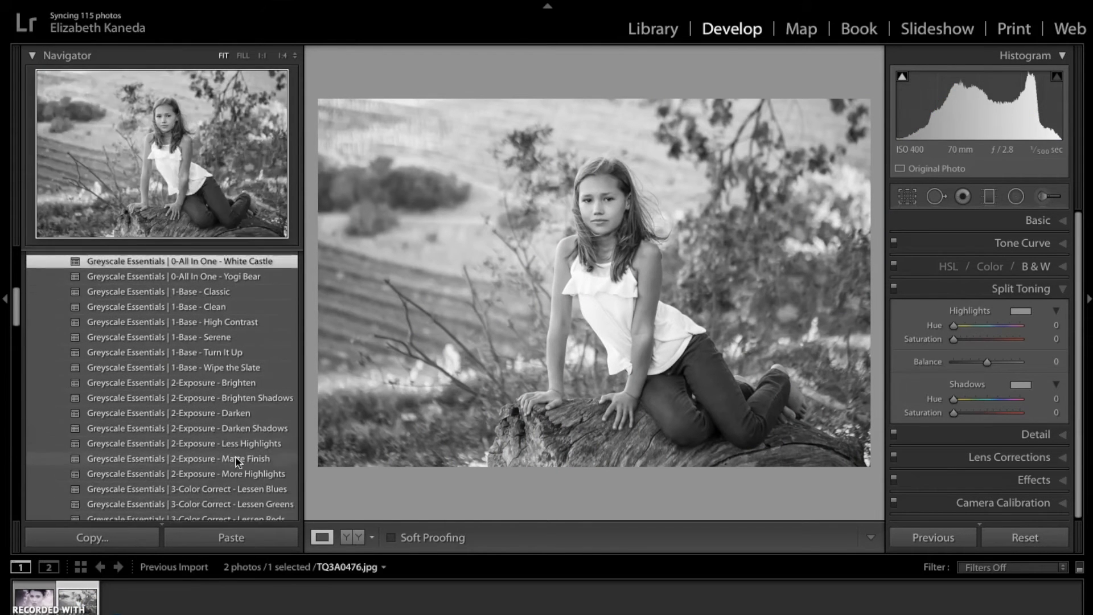
scroll(235, 459, down, 3)
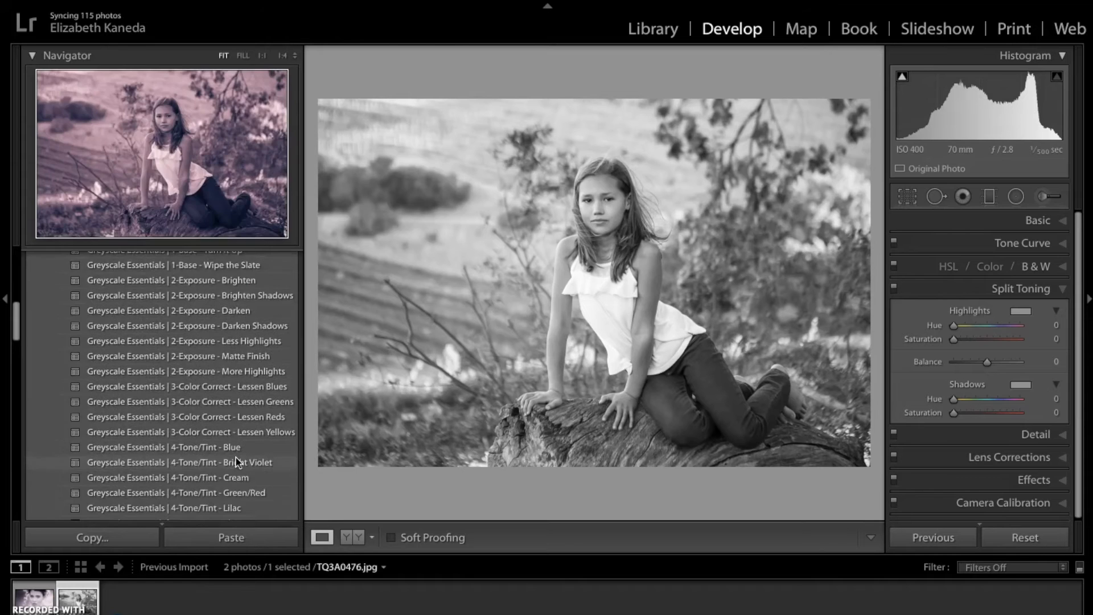
scroll(236, 457, up, 3)
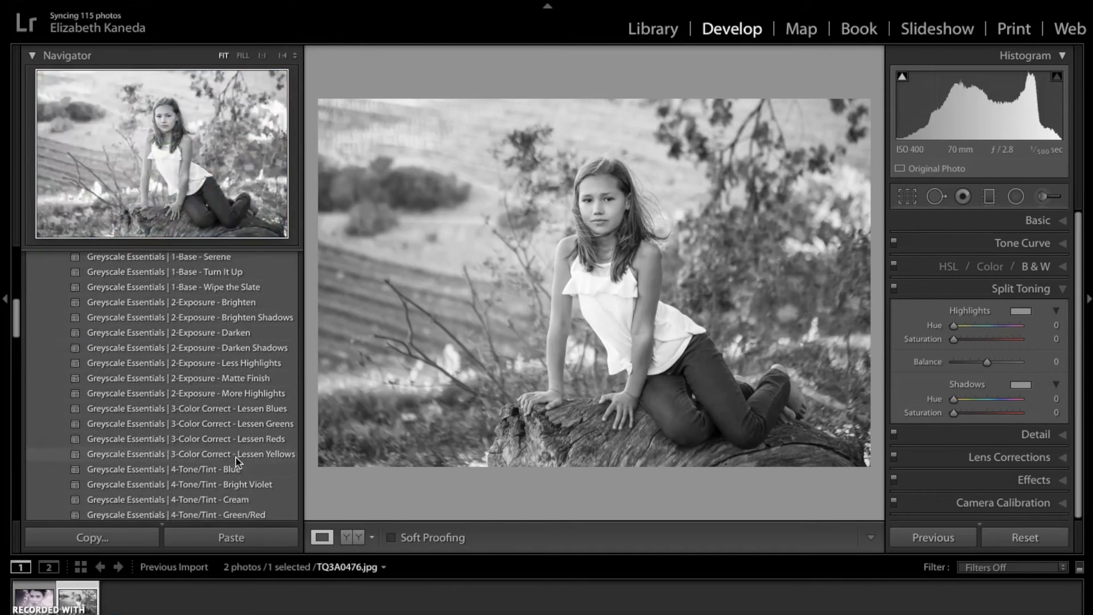
scroll(270, 410, up, 3)
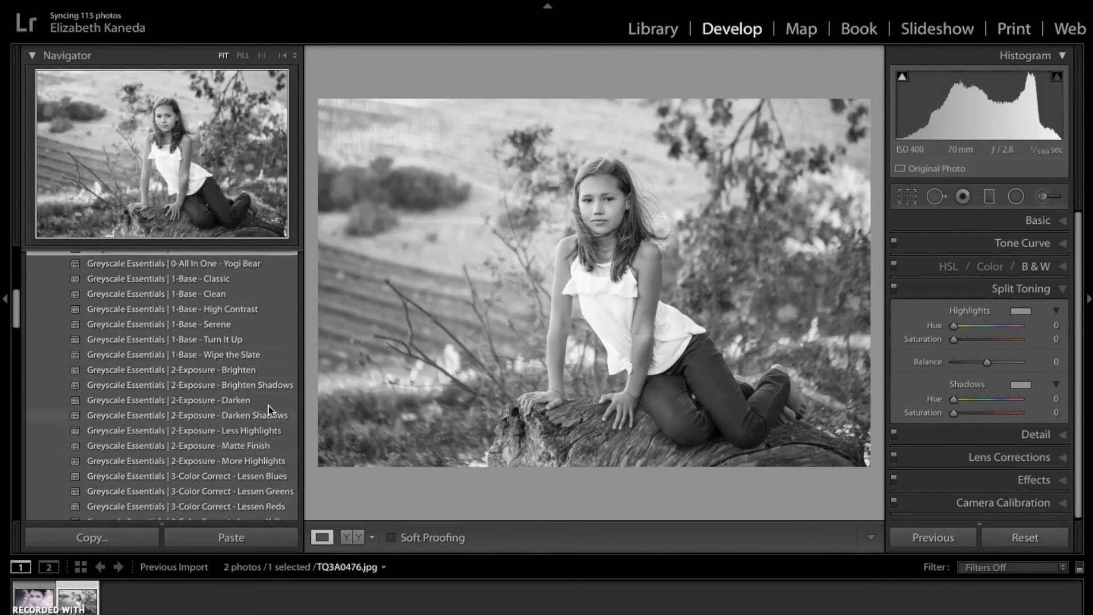
scroll(269, 410, down, 3)
scroll(270, 410, down, 2)
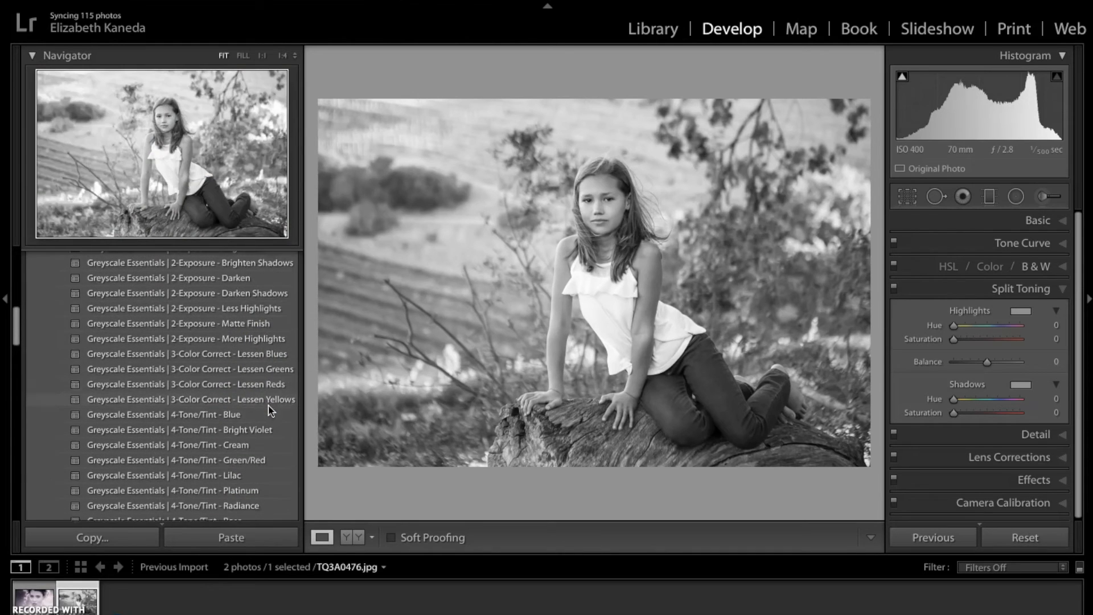
scroll(269, 410, down, 12)
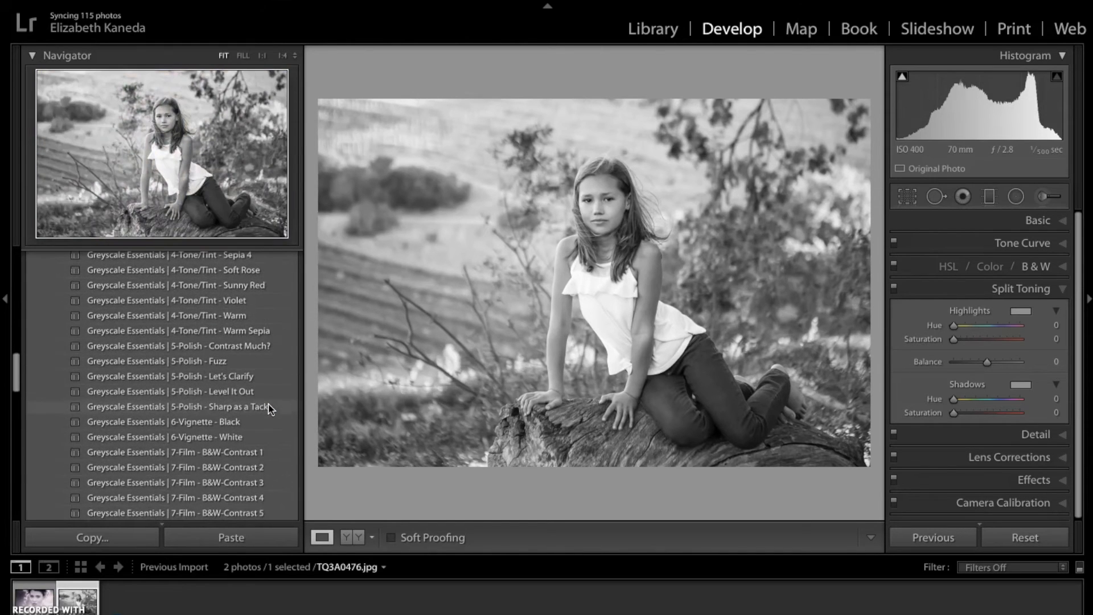
click(259, 408)
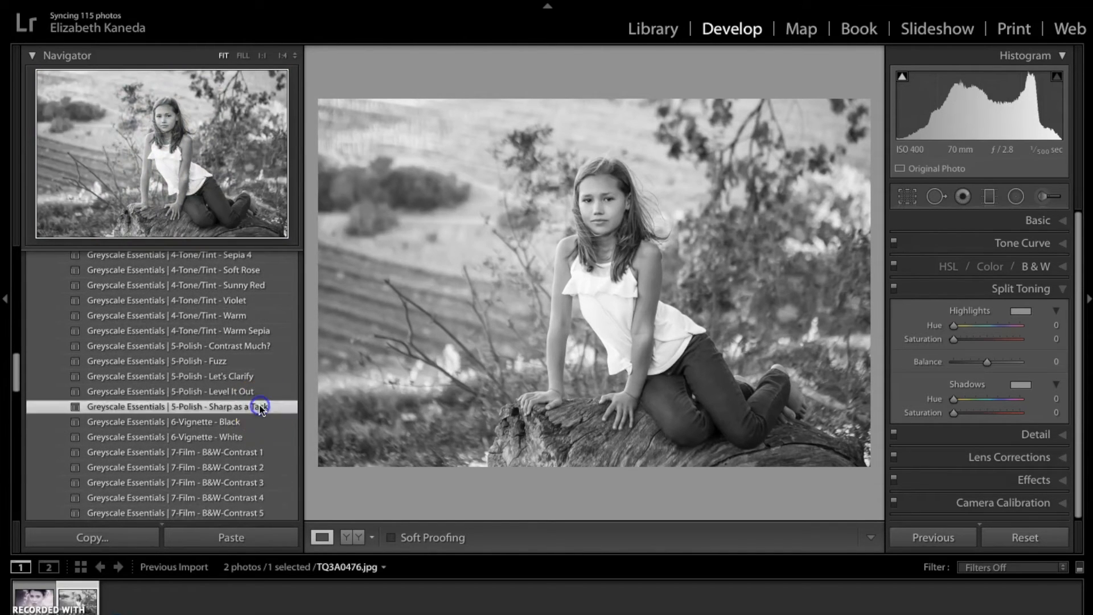
click(257, 376)
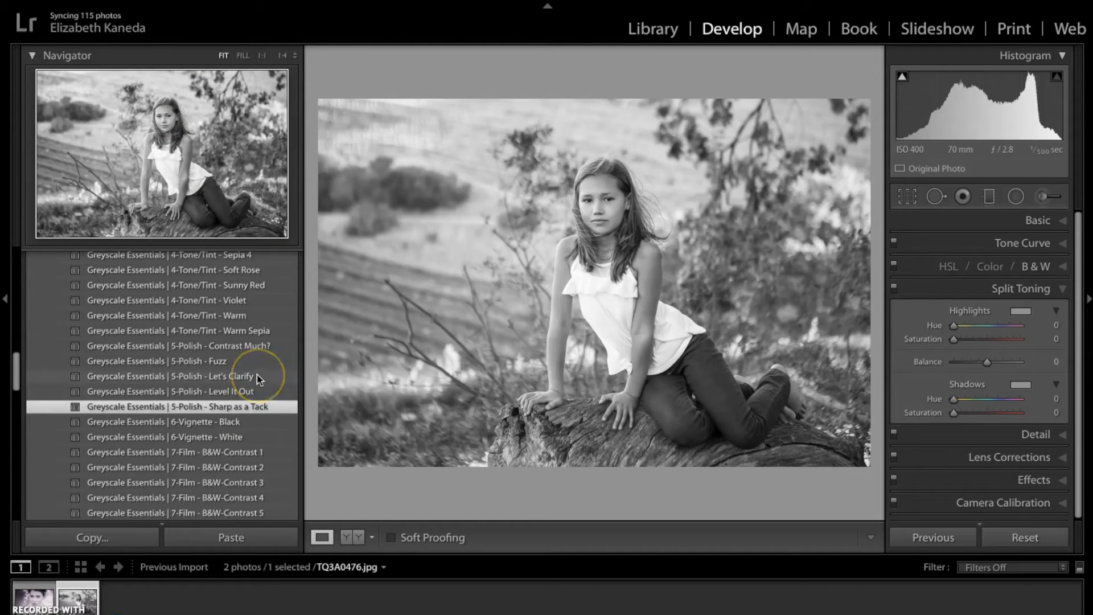
- Apply the Greyscale Essentials 7-Film - B&W-Contrast 4 preset and lower the Basic highlights to -38
scroll(257, 379, down, 2)
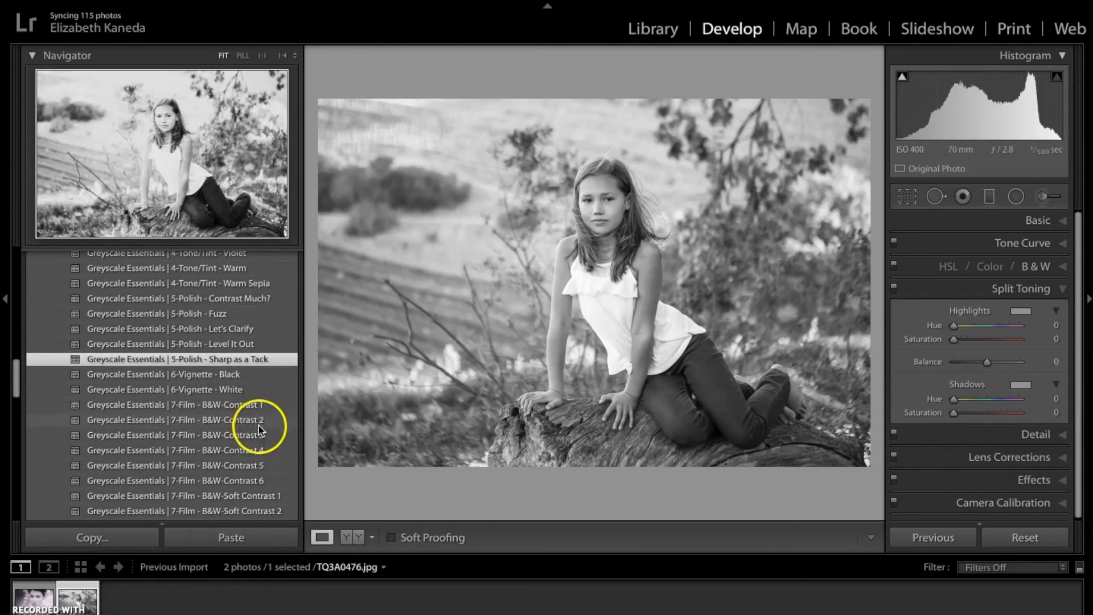
click(230, 451)
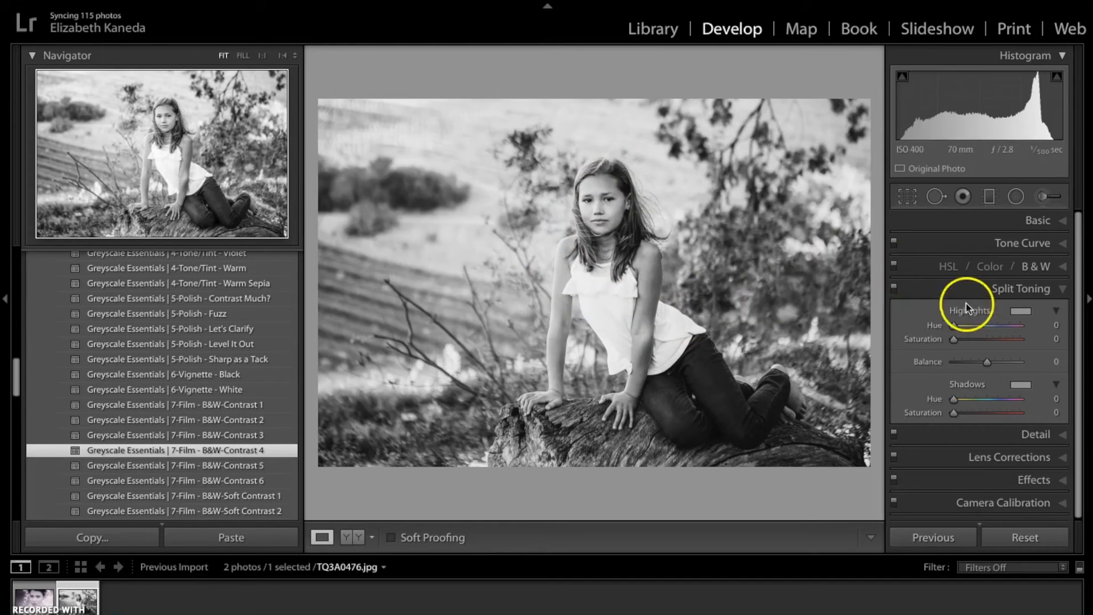
click(1057, 225)
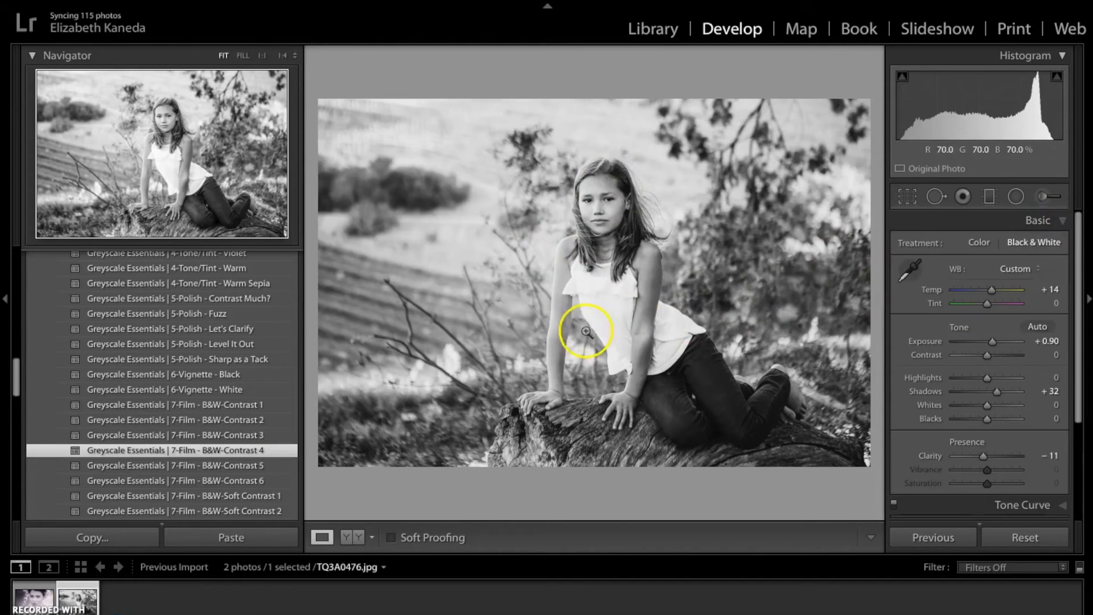
drag(987, 391, 996, 393)
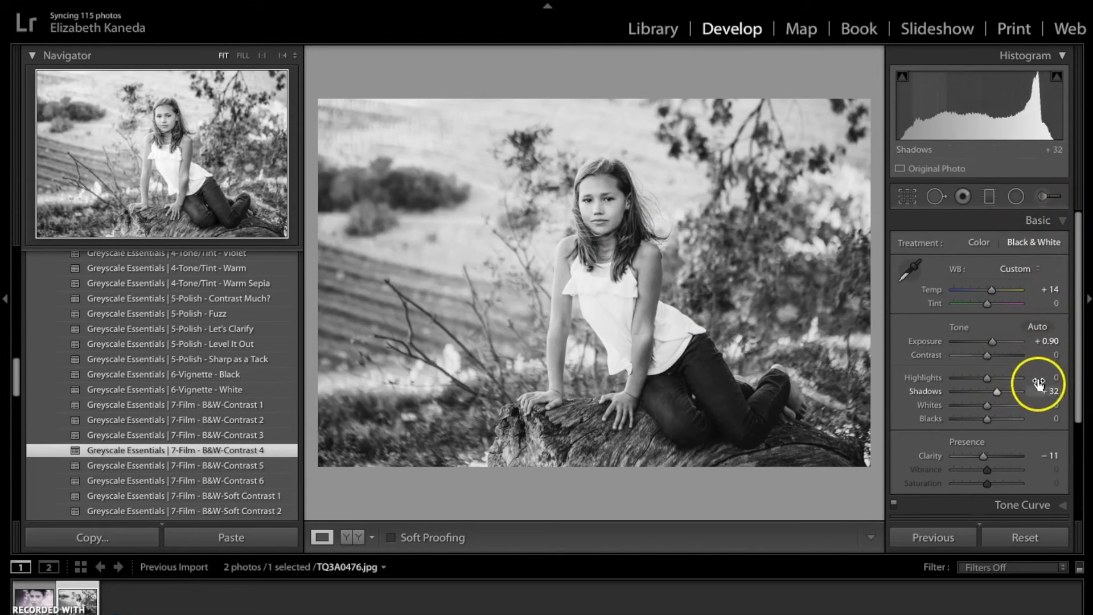
drag(987, 378, 975, 378)
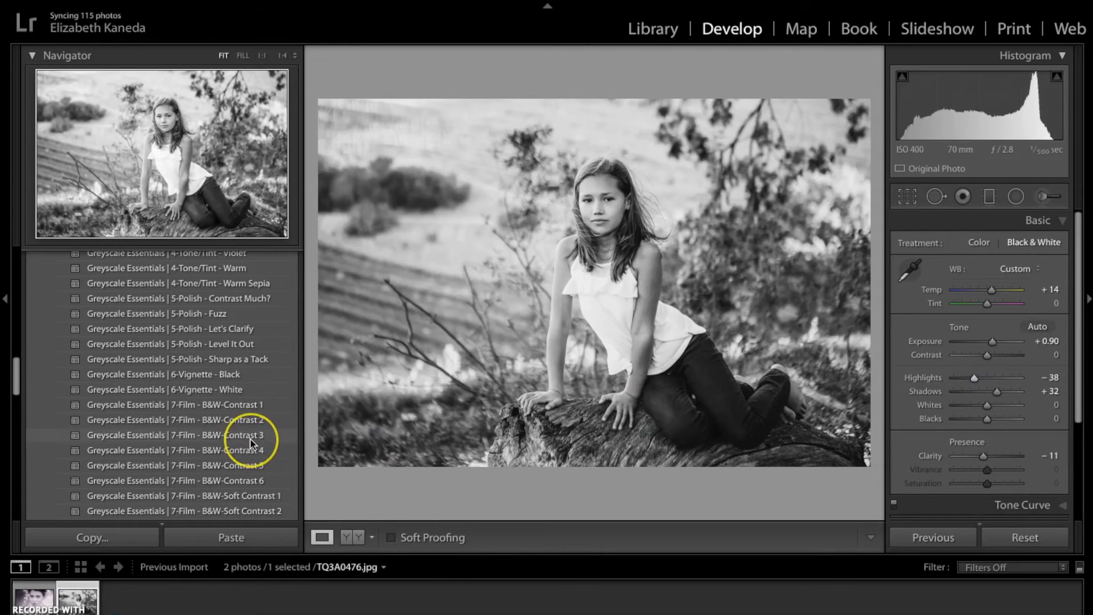
- Apply the Greyscale Essentials 4-Tone/Tint - Green/Red preset to the photo
scroll(253, 441, down, 2)
scroll(252, 444, down, 8)
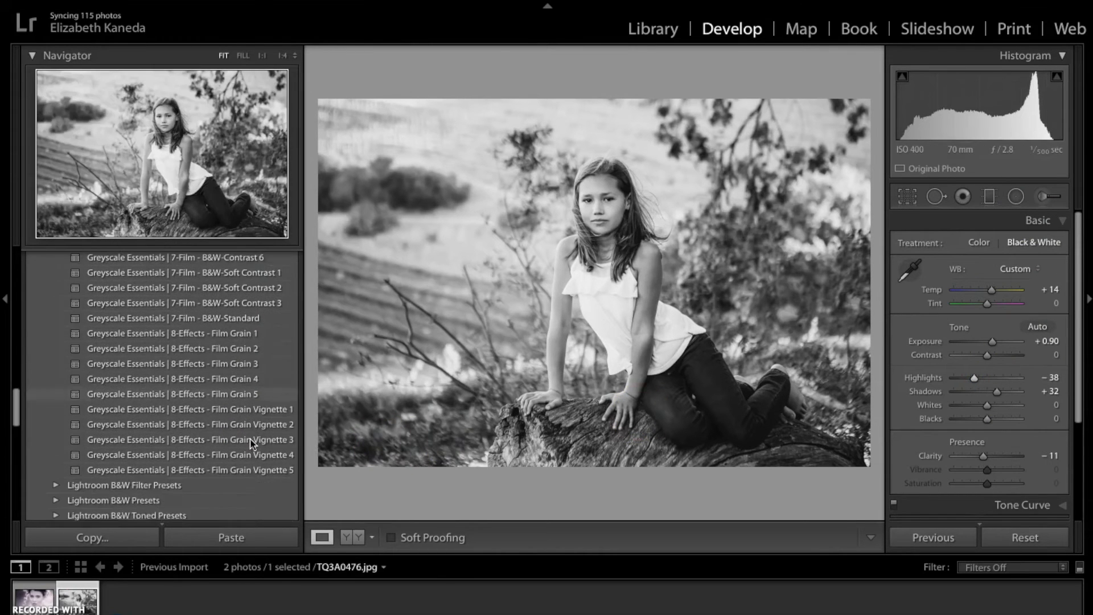
click(1057, 222)
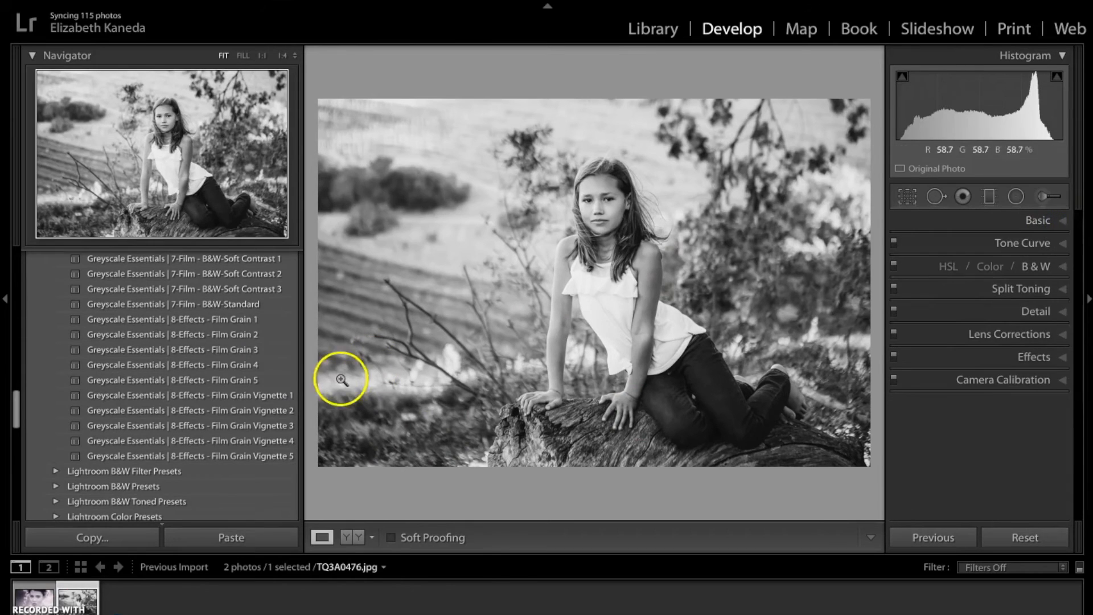
scroll(267, 407, up, 5)
scroll(268, 409, up, 6)
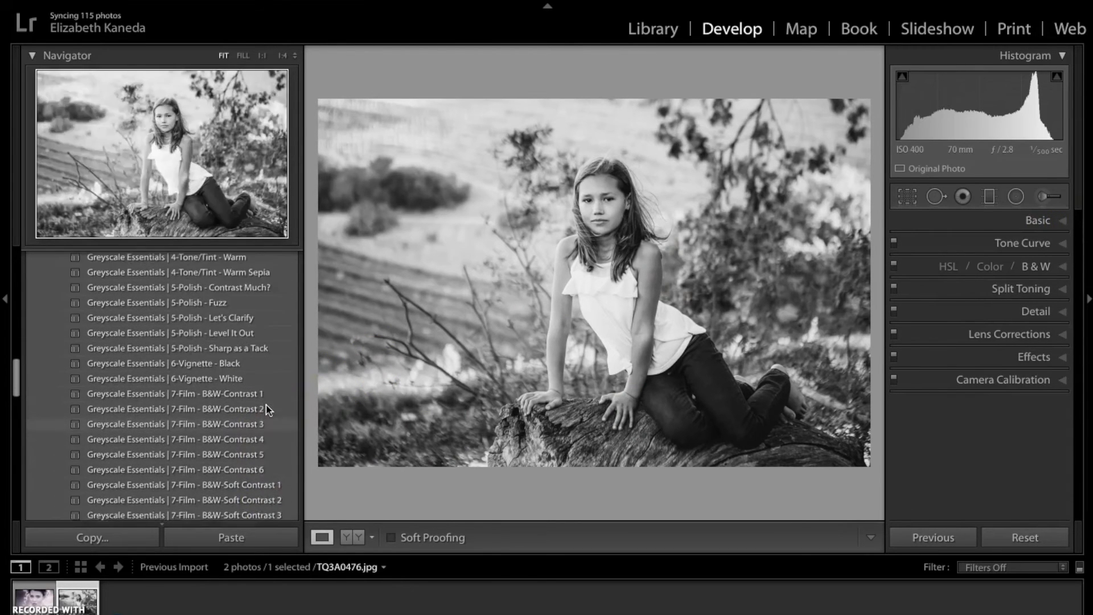
scroll(268, 408, up, 6)
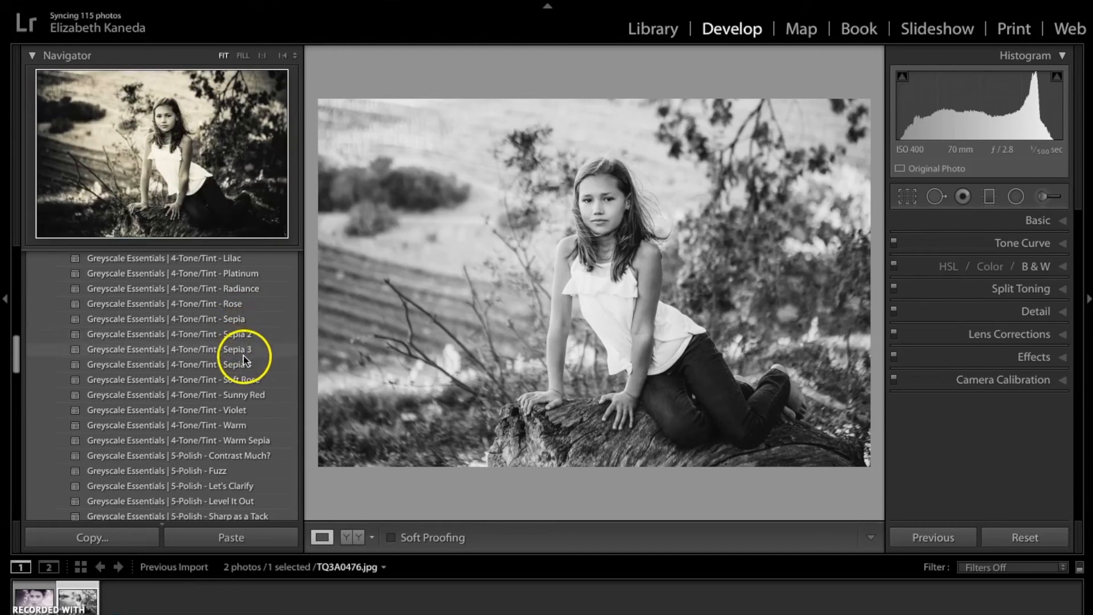
scroll(245, 353, up, 2)
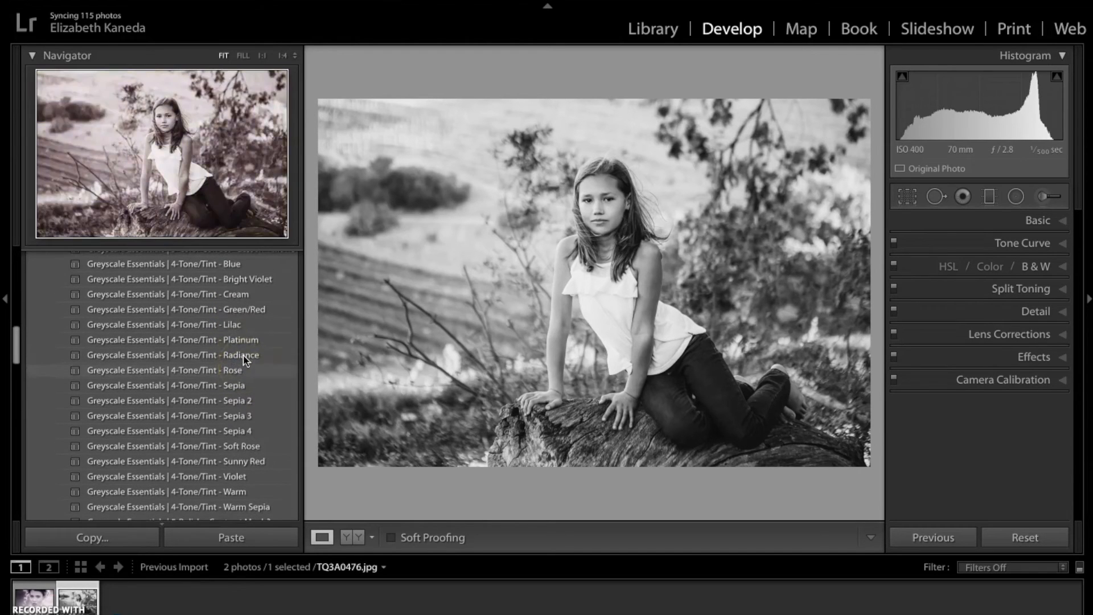
click(249, 311)
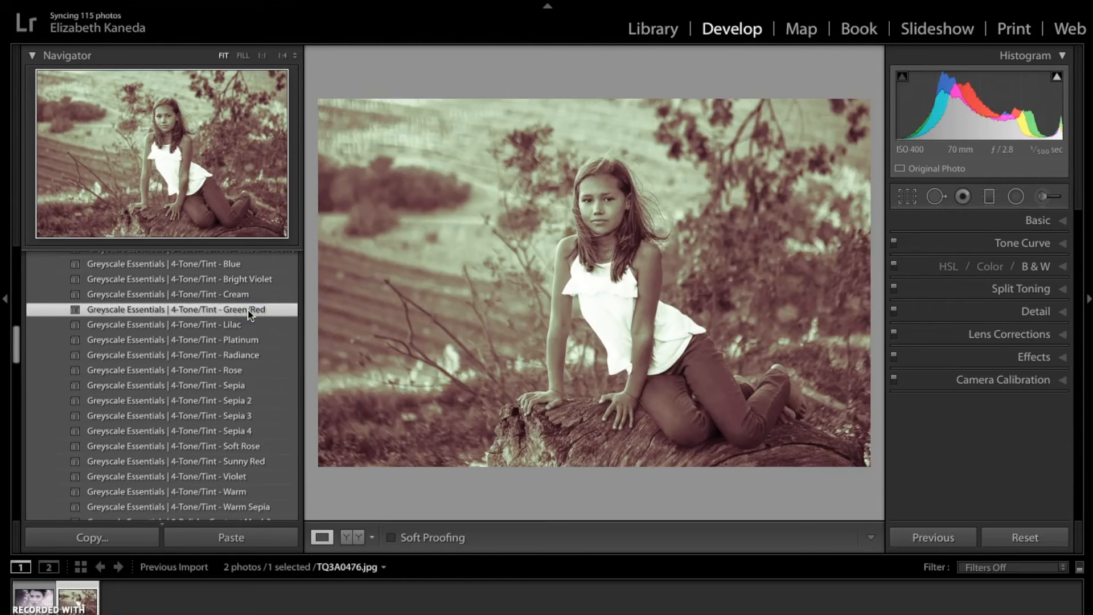
- Reduce the Split Toning saturation to 20 for the shadows and 18 for the highlights
click(1025, 289)
drag(979, 414, 963, 417)
drag(981, 339, 966, 344)
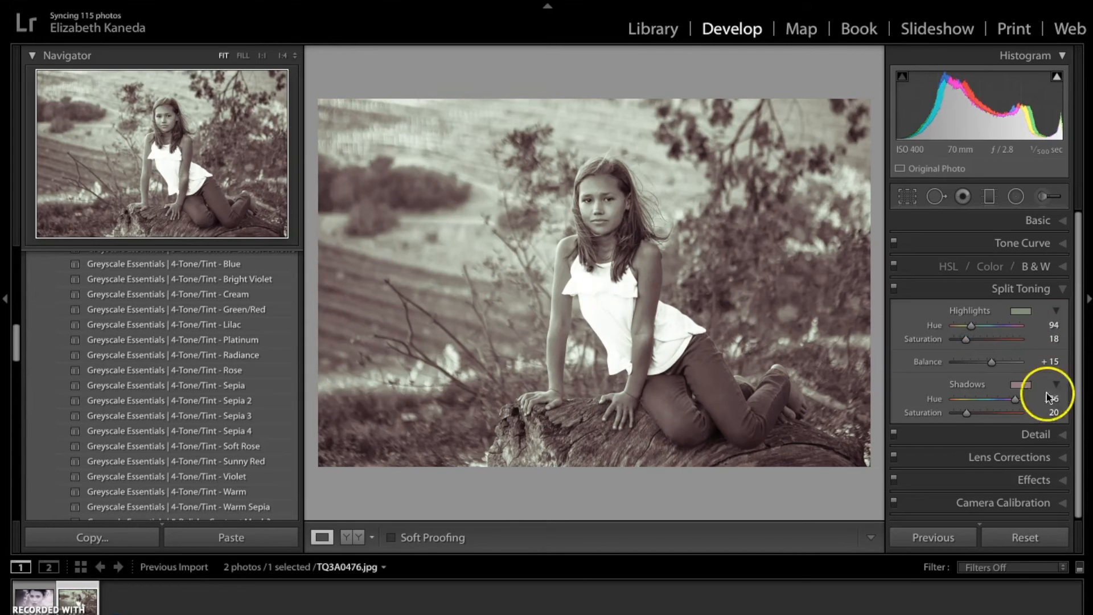
- Pick a violet-blue Split Toning color for the shadows with hue 247 and saturation 31
click(1019, 383)
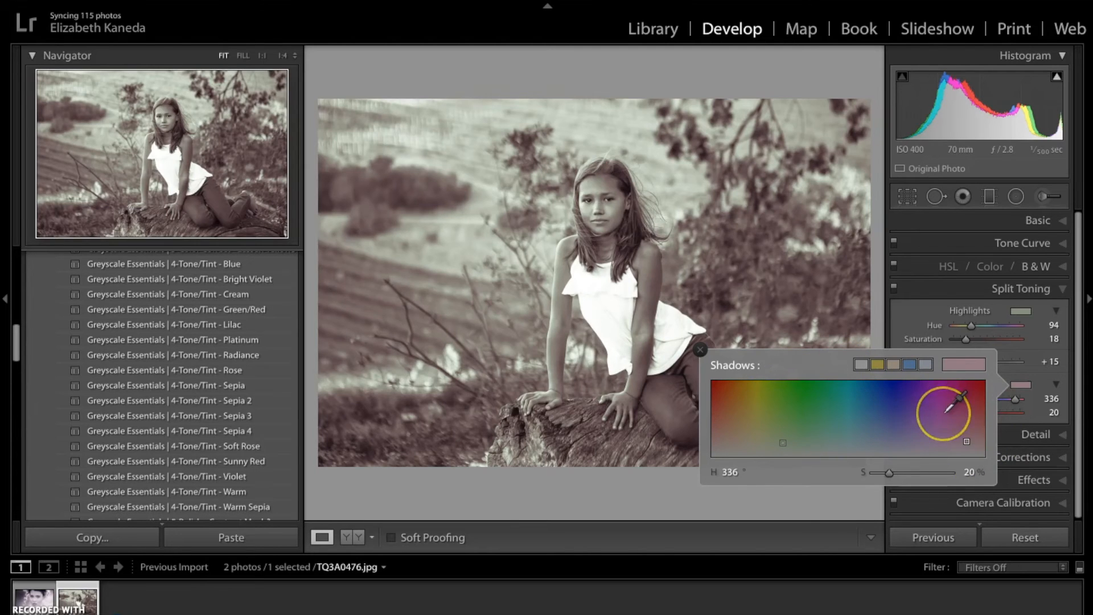
click(966, 443)
drag(967, 443, 900, 429)
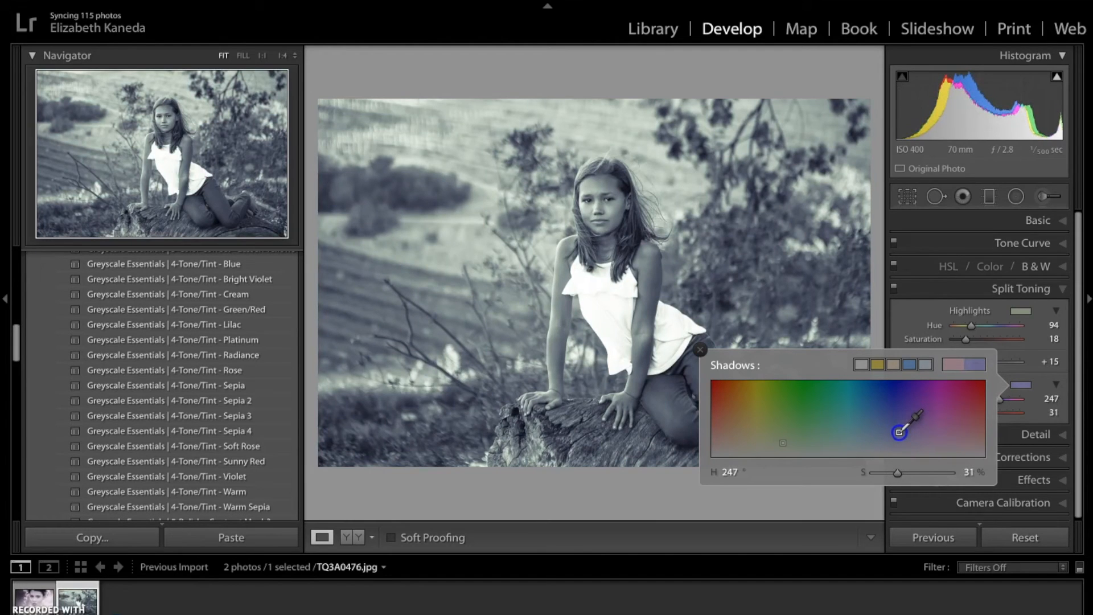
click(700, 349)
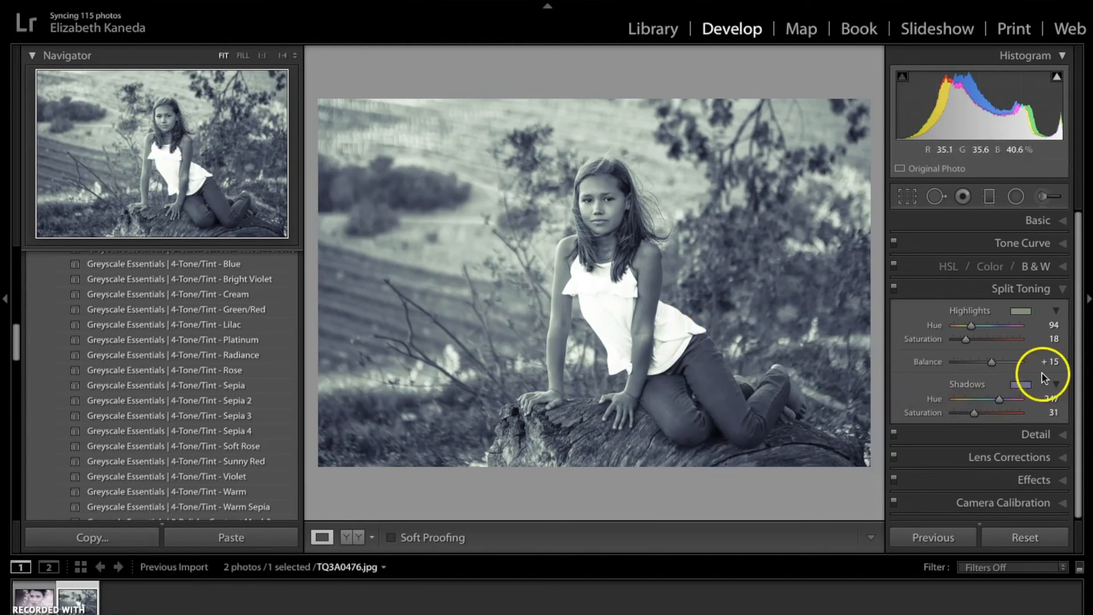
- Change the Split Toning shadows to a strong blue with hue 241 and saturation 84, and reduce their saturation to 27
click(1020, 385)
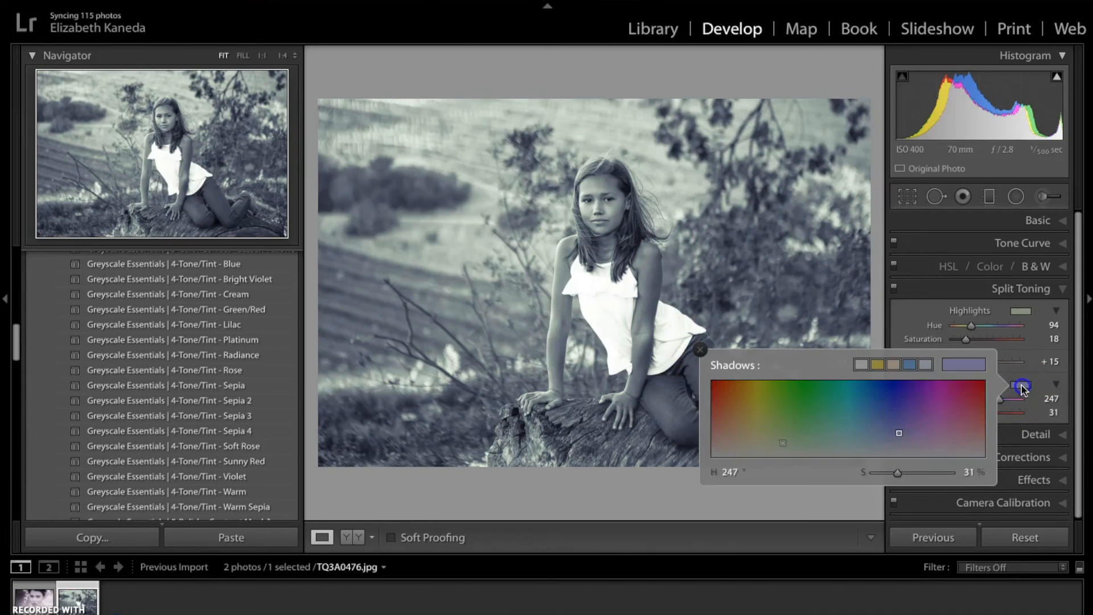
drag(899, 432, 894, 393)
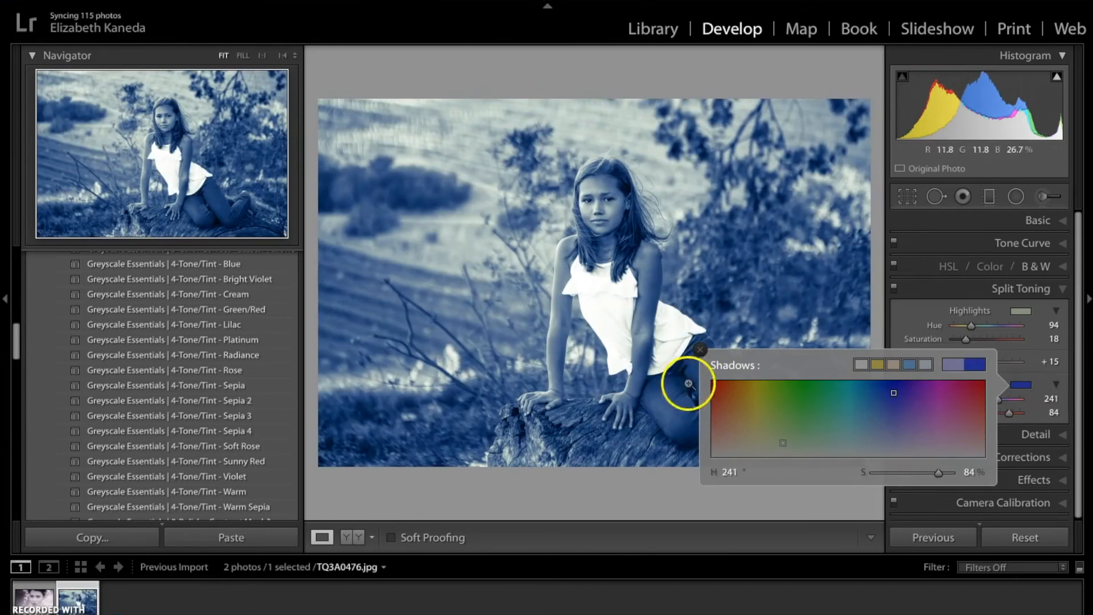
click(701, 349)
drag(1007, 414, 971, 414)
- Set the Split Toning highlights to a green with hue 112 and saturation 17, and compare the photo with split toning off and on
click(1022, 312)
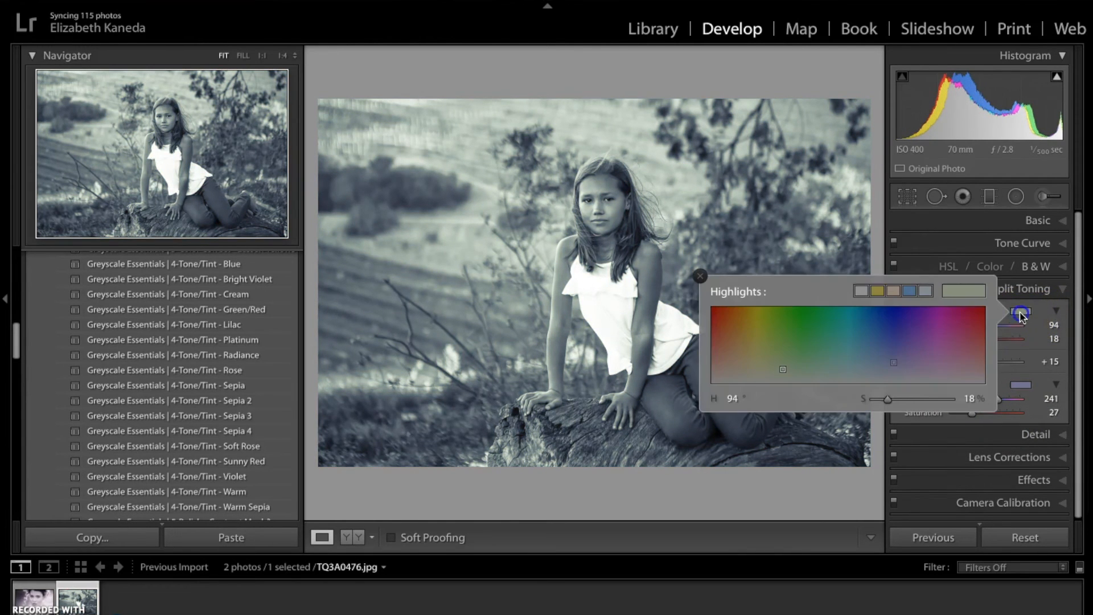
drag(769, 372, 797, 327)
click(704, 278)
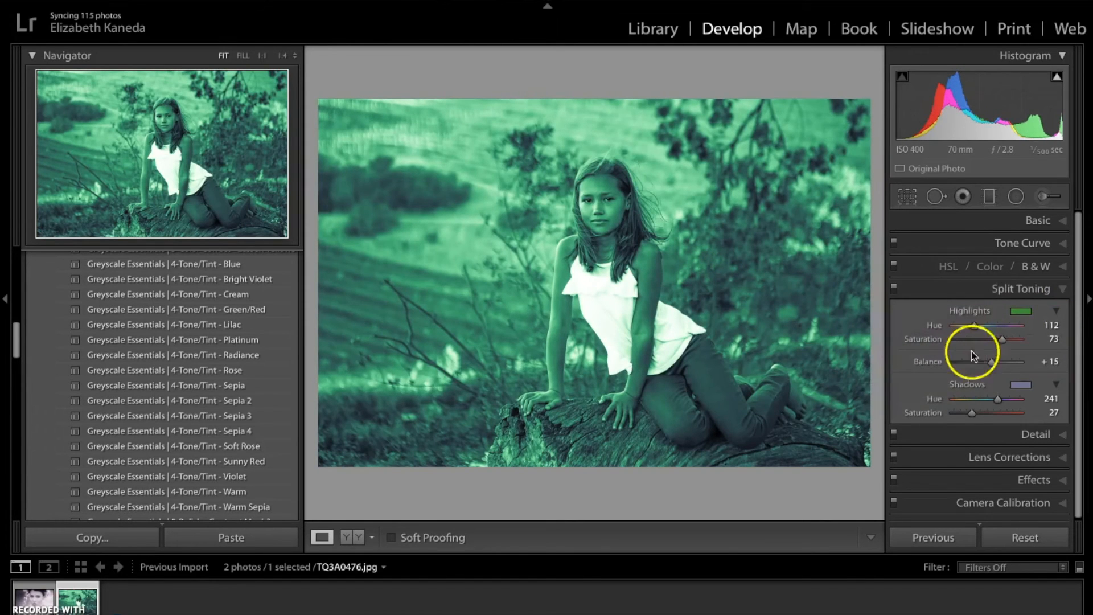
drag(1000, 347, 963, 345)
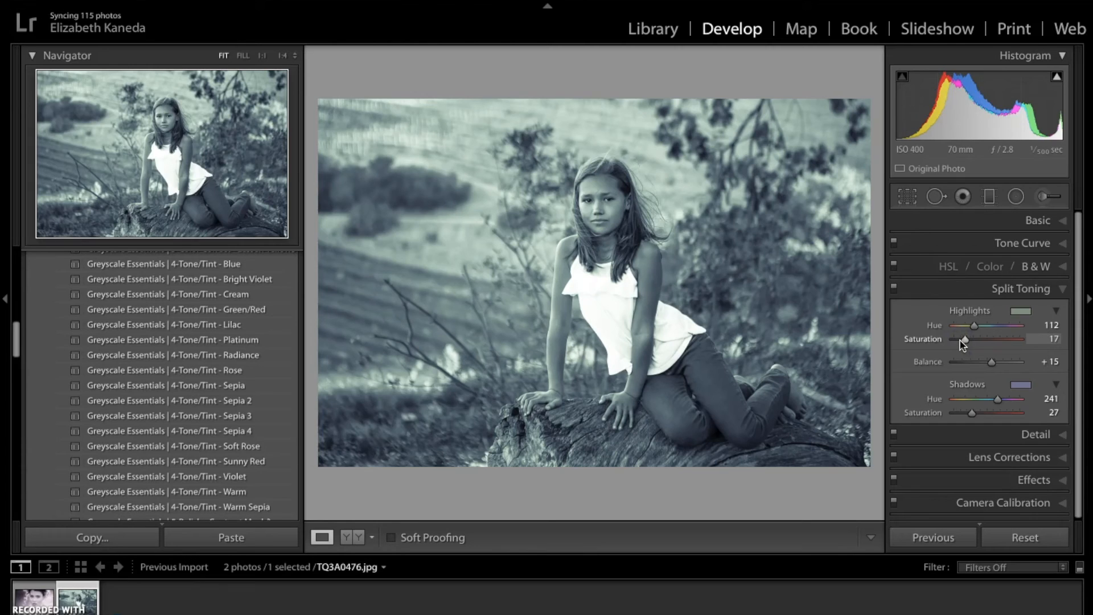
click(894, 289)
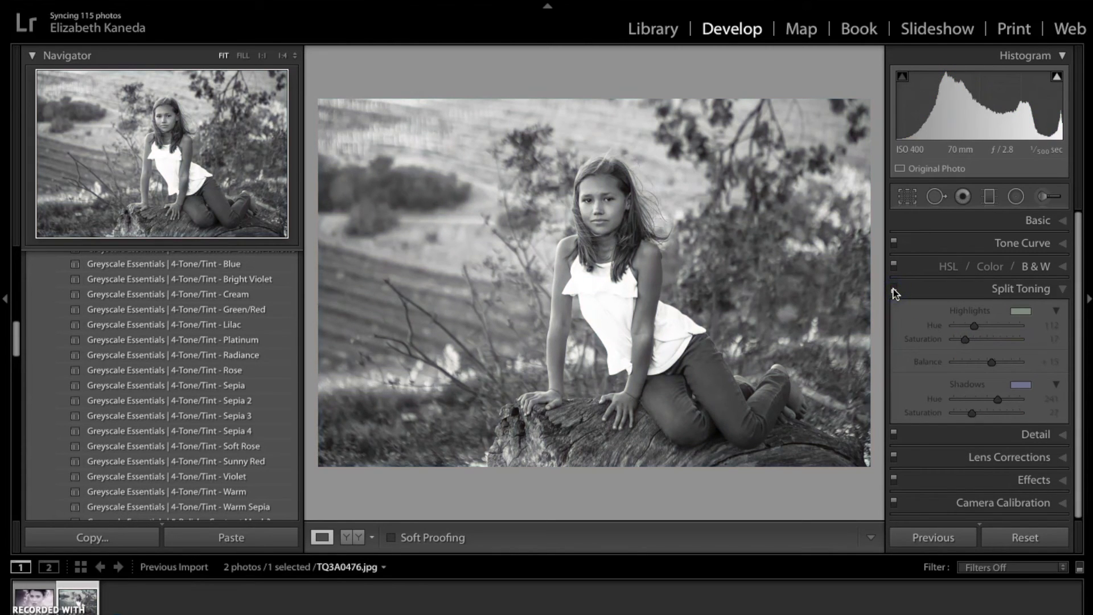
click(893, 290)
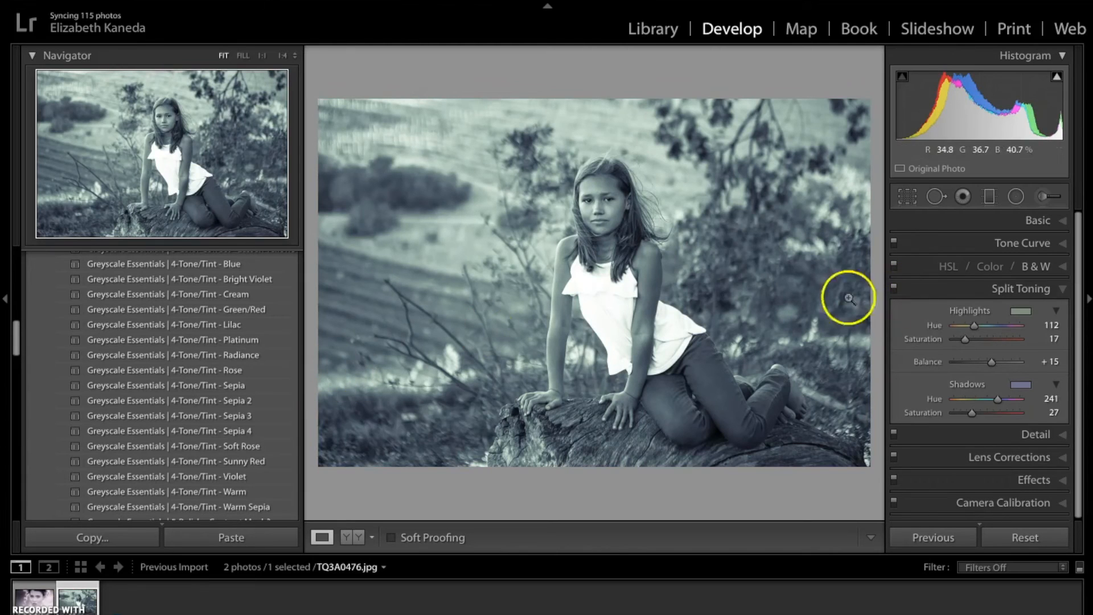
click(1065, 289)
- Load the Greyscale Essentials | Light - Darken preset into the Adjustment Brush and paint over the girl's white top
click(1045, 197)
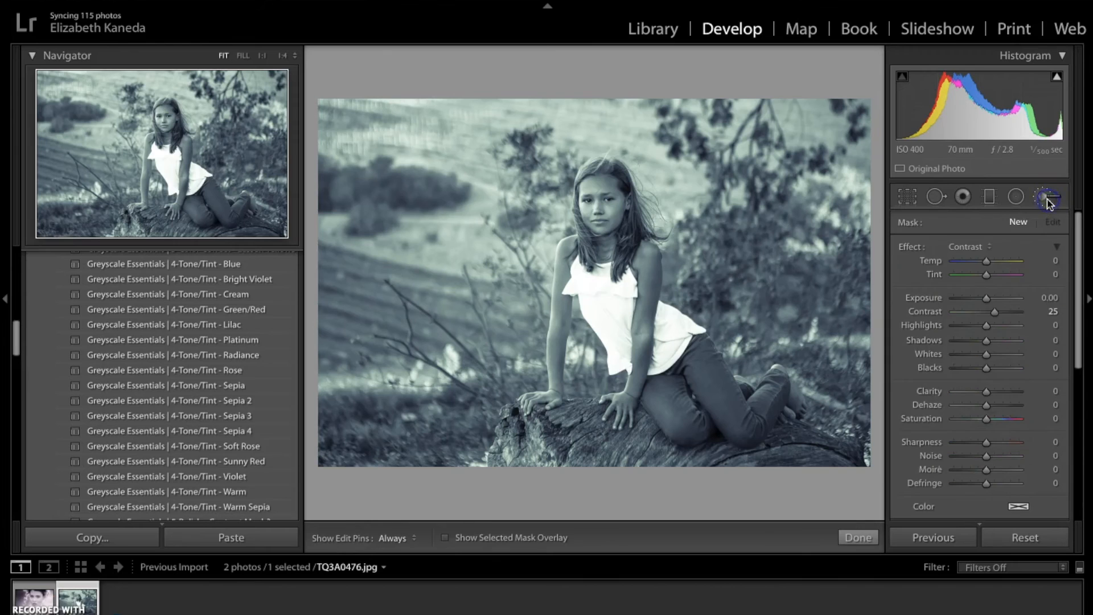
click(996, 251)
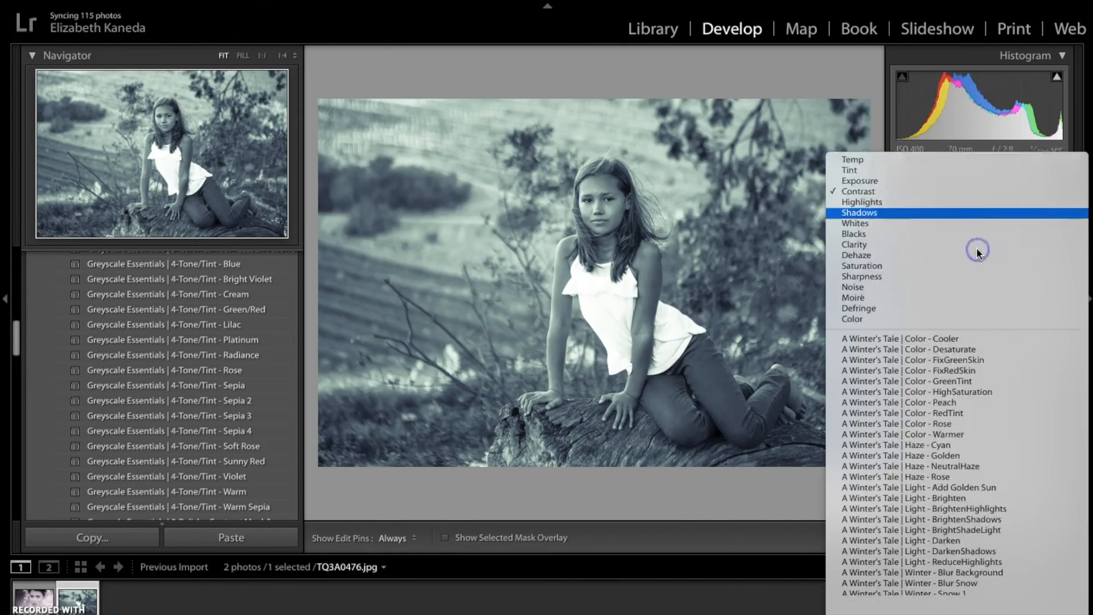
scroll(977, 251, down, 10)
scroll(977, 254, down, 20)
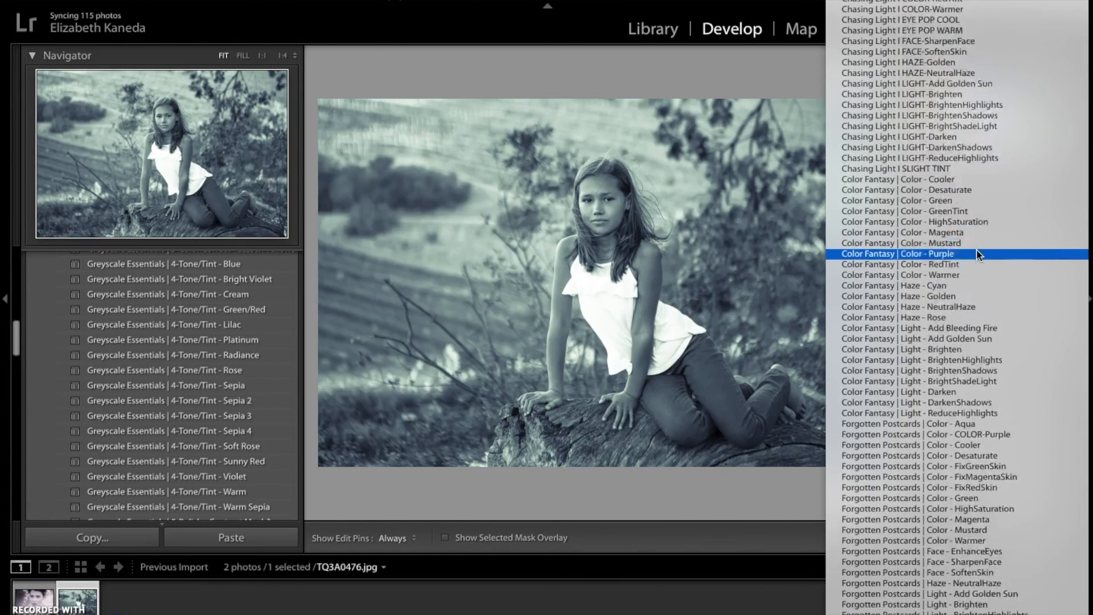
scroll(977, 254, down, 5)
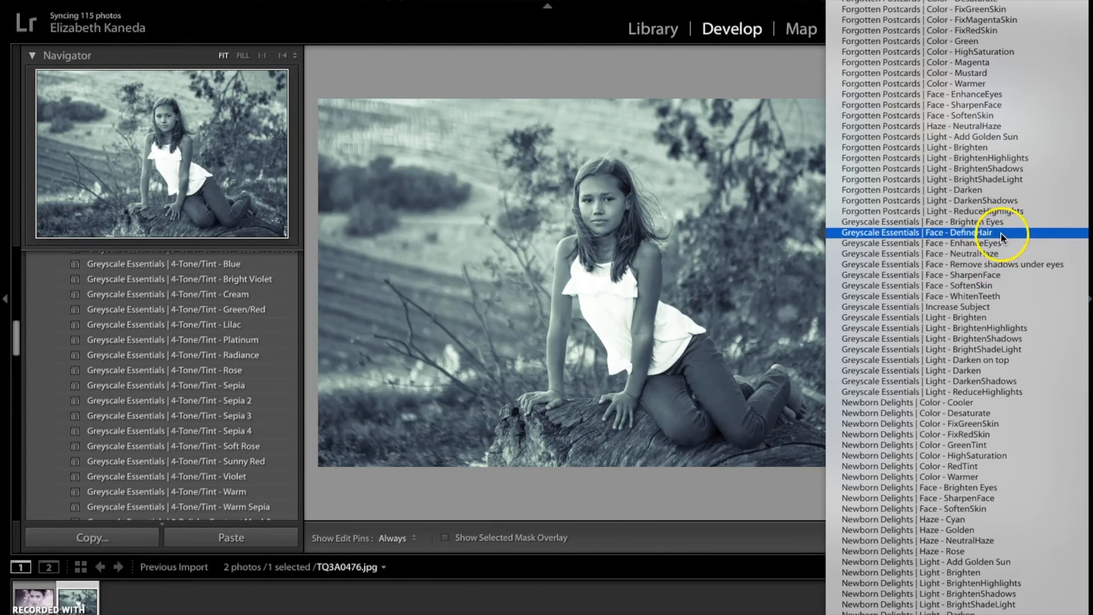
click(961, 371)
mouse_move(598, 317)
mouse_down()
mouse_move(583, 277)
mouse_move(618, 285)
mouse_up()
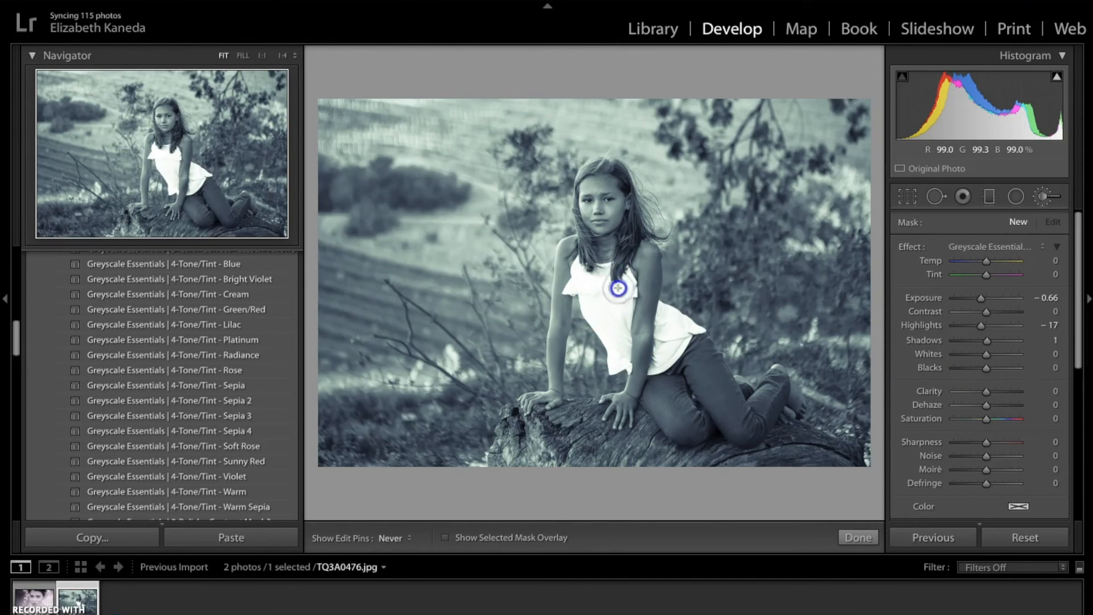
- Lower the brush exposure to -2.84 and paint more of the girl's white top down to its hem
drag(987, 307, 974, 302)
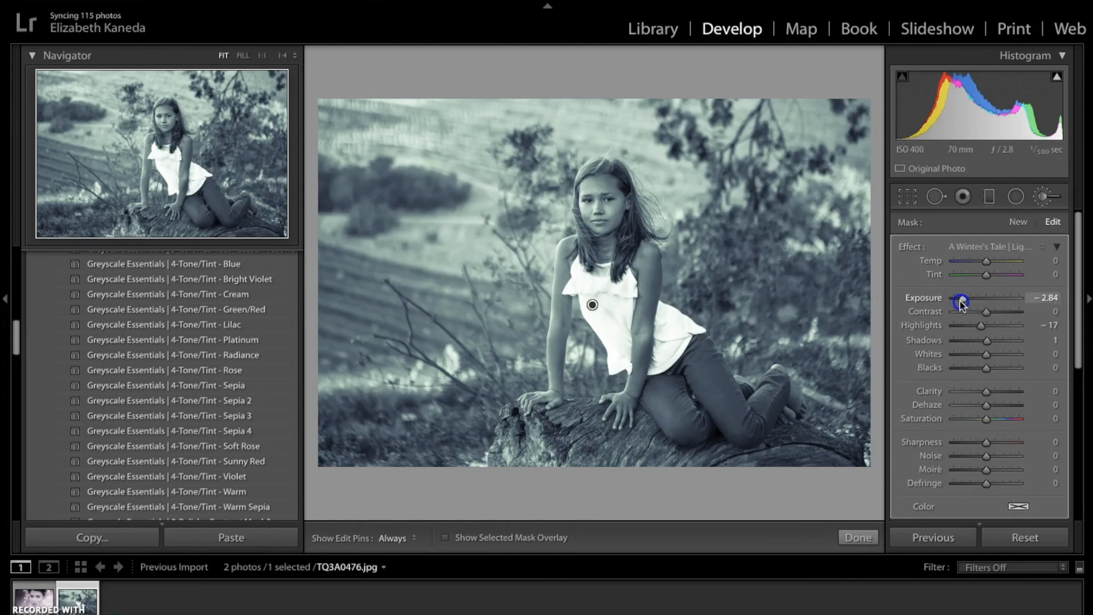
key(h)
drag(614, 357, 583, 282)
mouse_move(677, 330)
mouse_down()
mouse_move(668, 313)
mouse_move(679, 340)
mouse_move(666, 358)
mouse_up()
key(h)
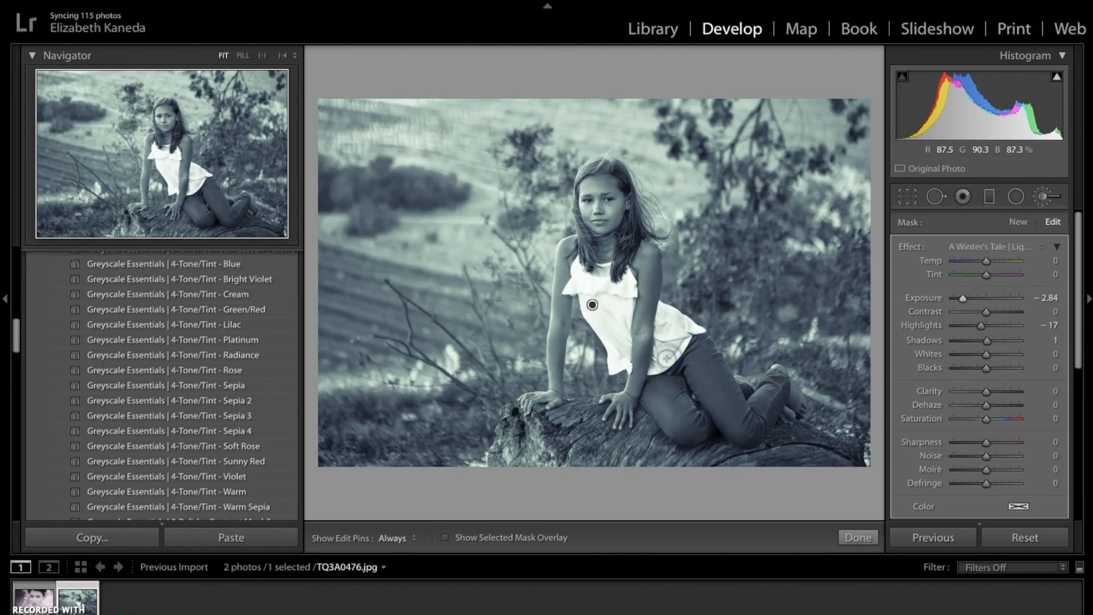
- Set the top's brush mask to contrast 14, highlights -69, shadows -3 and whites -67, paint its upper part again, and close the brush
key(h)
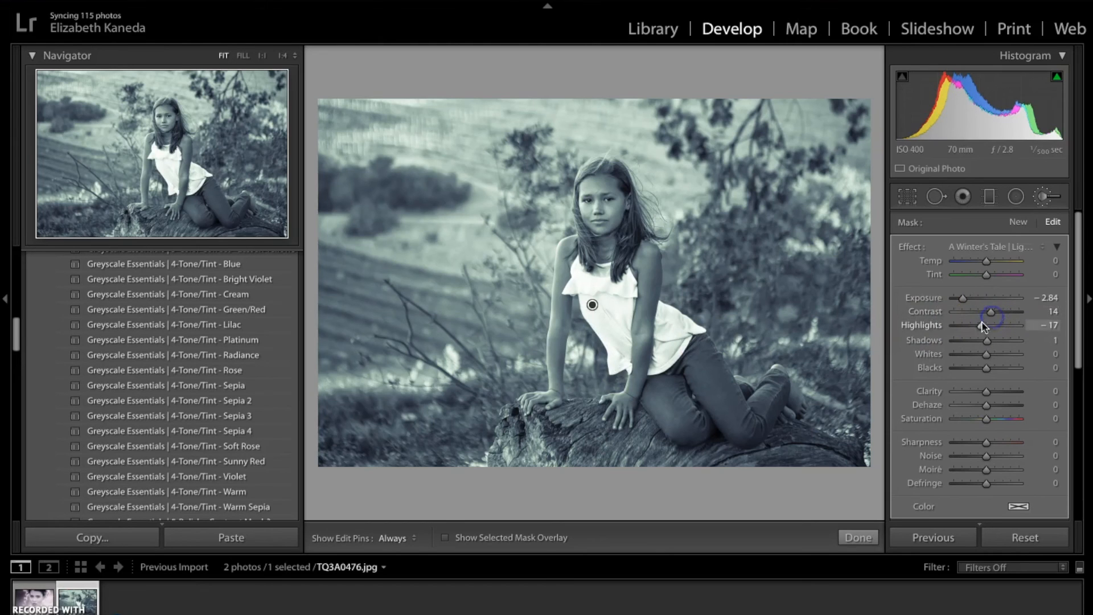
double_click(986, 341)
drag(970, 340, 999, 341)
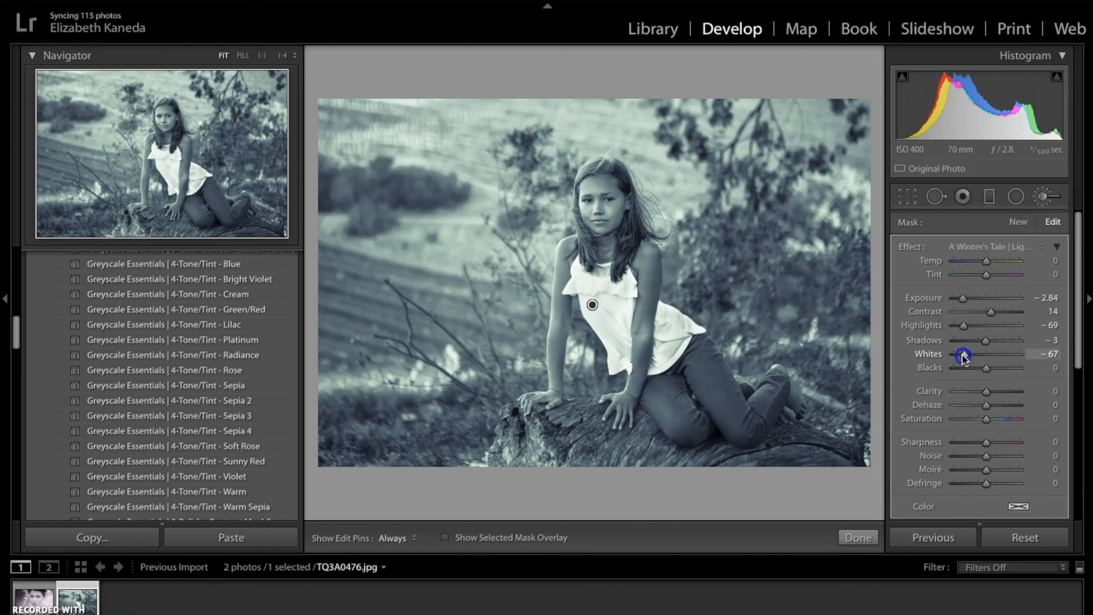
mouse_move(625, 322)
mouse_down()
mouse_move(622, 288)
mouse_move(581, 283)
mouse_up()
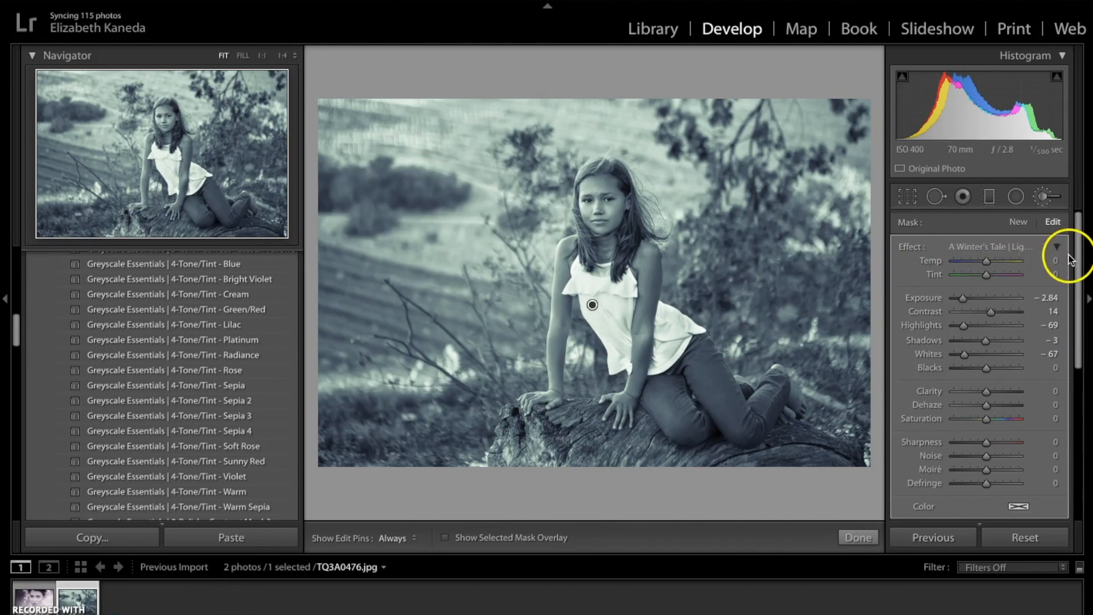
click(1043, 196)
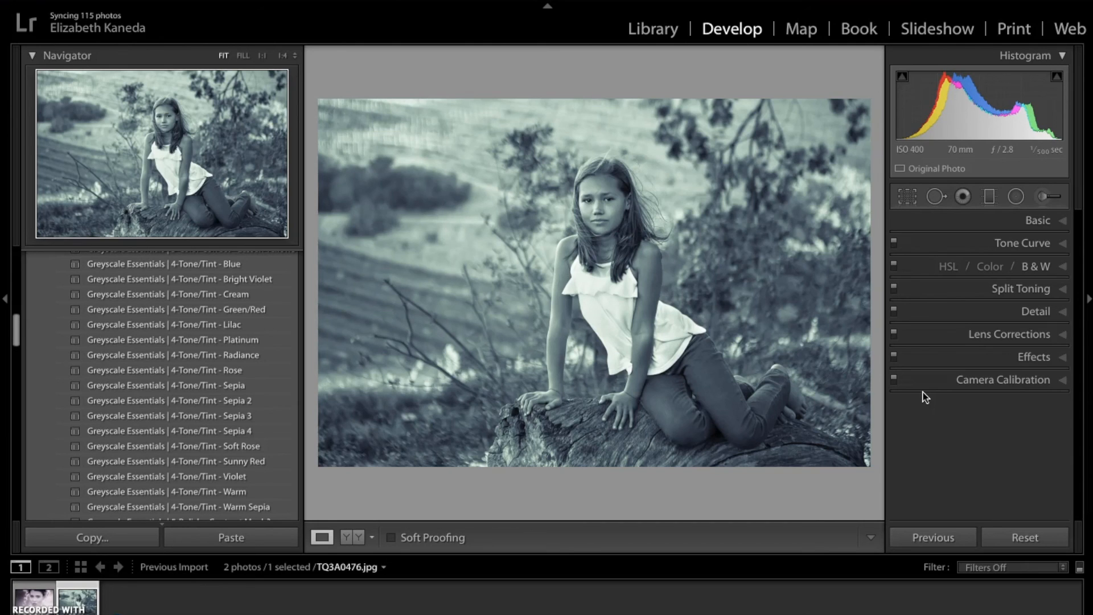
- View the woman's portrait briefly, and compare the outdoor photo of the girl before and after editing
click(34, 598)
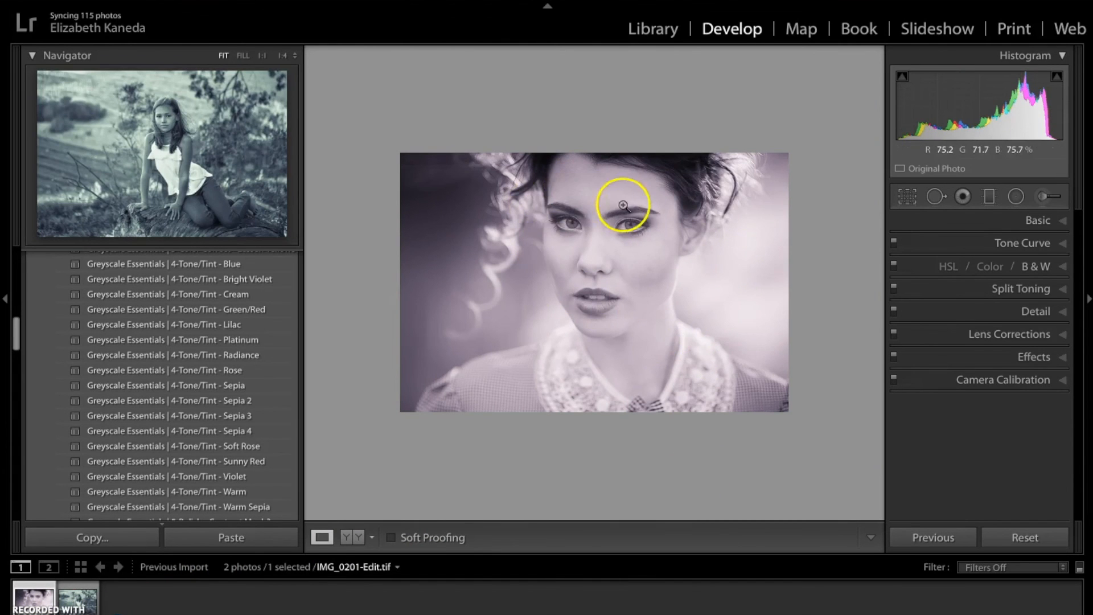
click(76, 602)
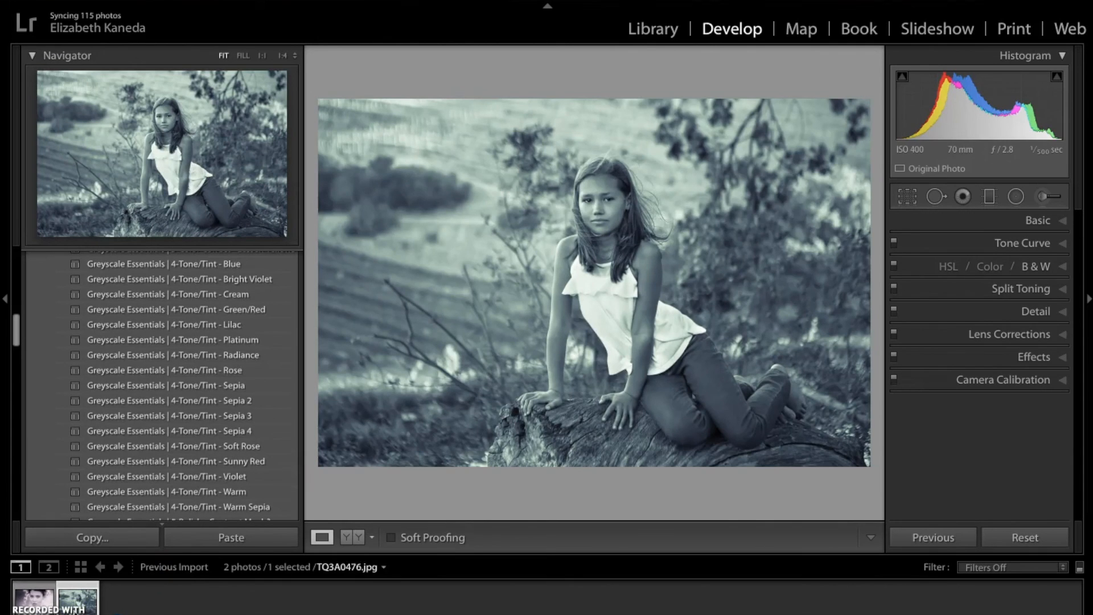
key(backslash)
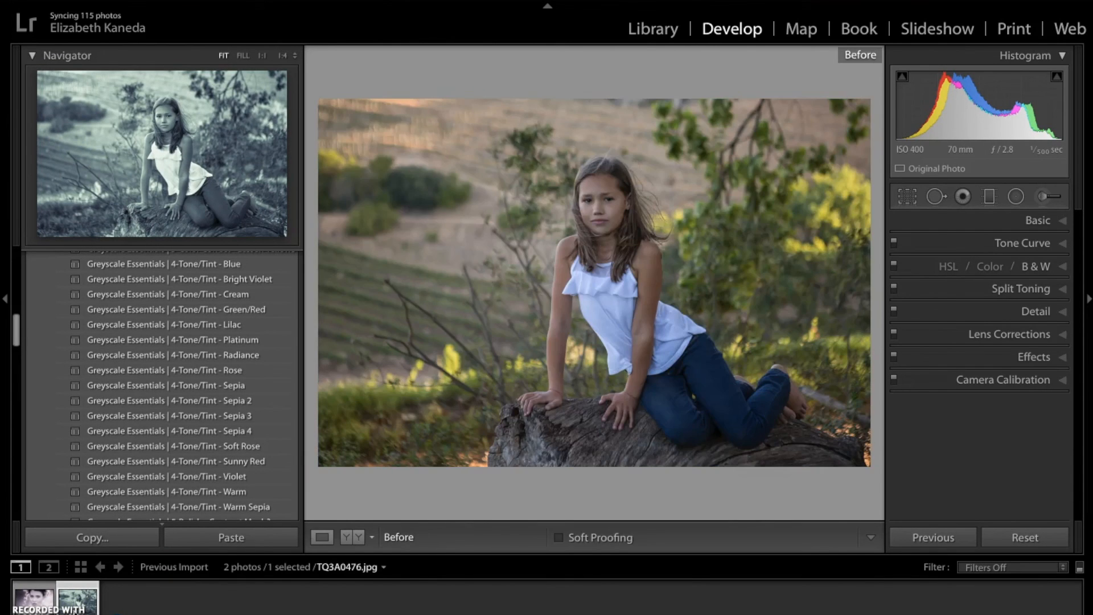
key(backslash)
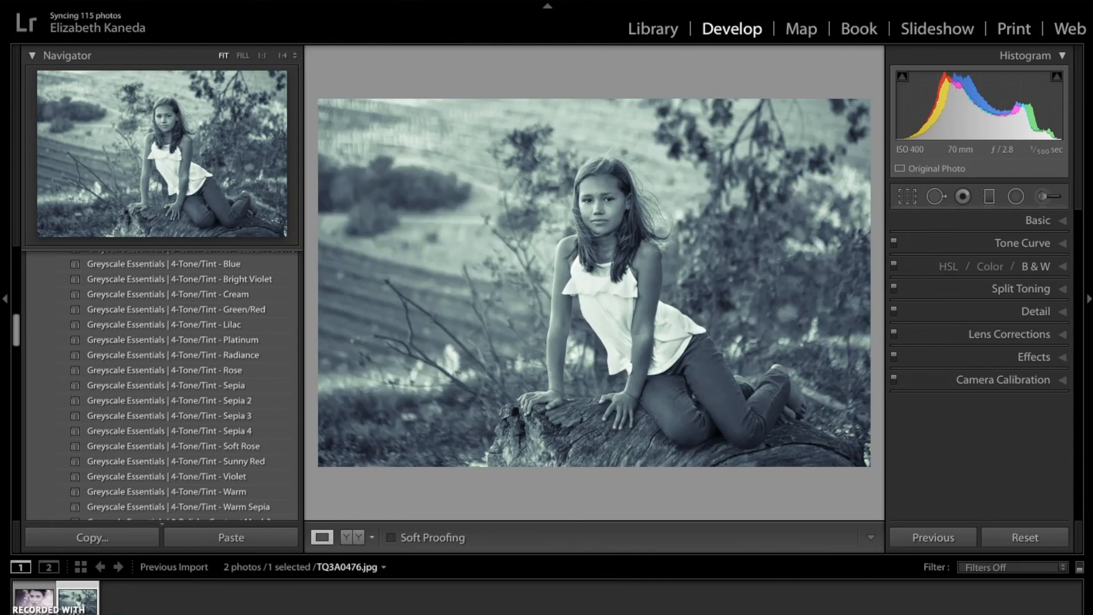
key(backslash)
key(backslash)
- Compare the woman's portrait before and after editing
click(51, 601)
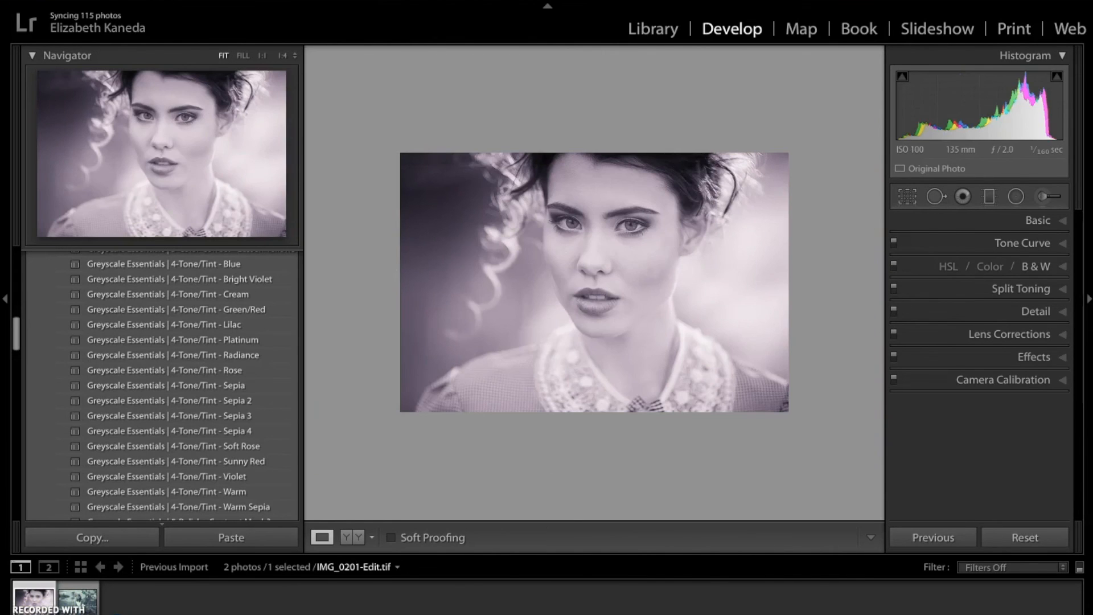
key(backslash)
key(backslash)
key(backslash)
key(backslash)
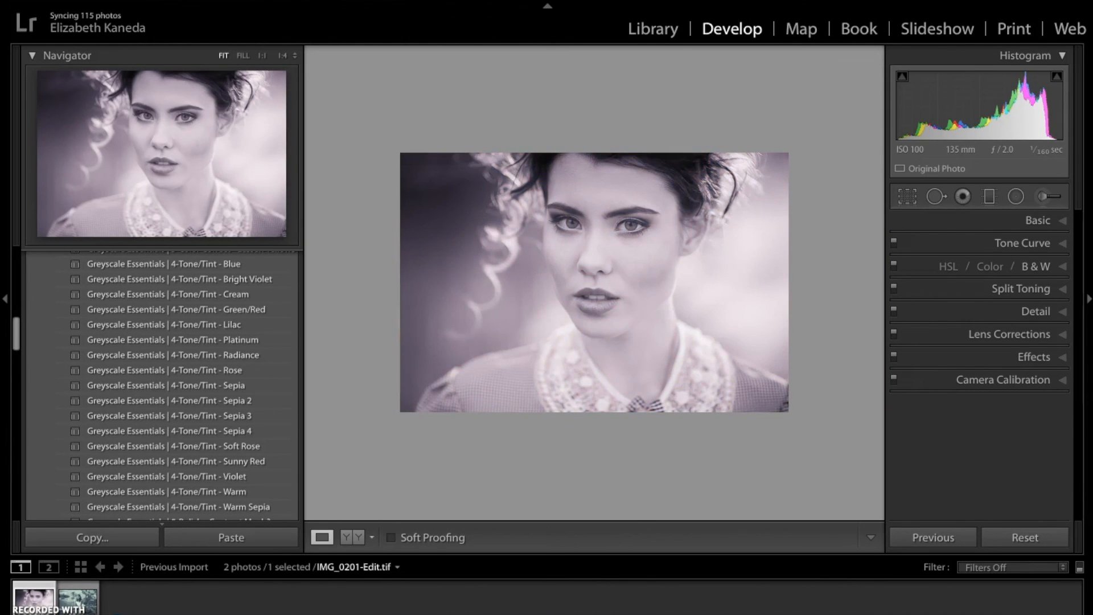